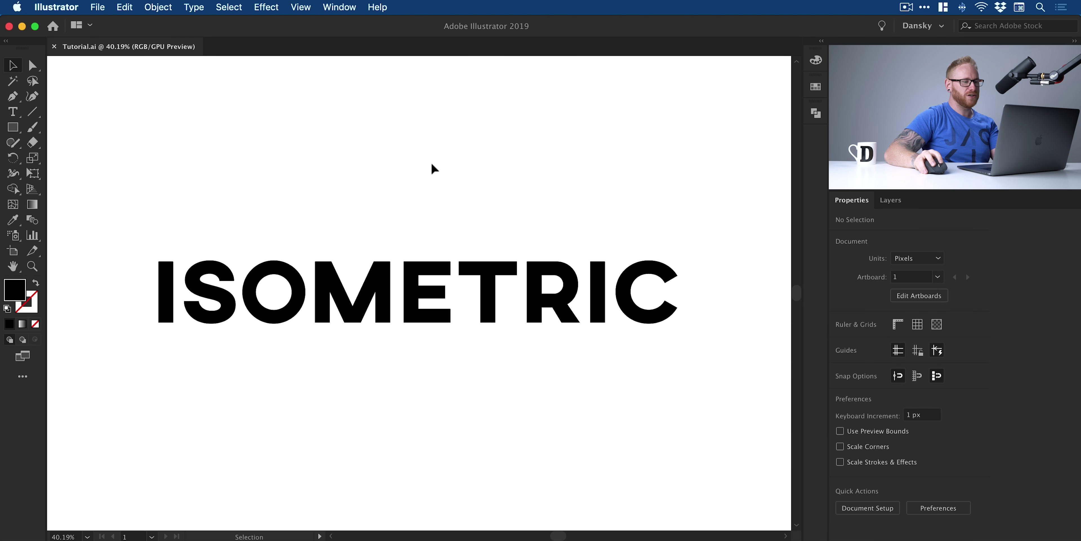
Try converting the ISOMETRIC text to outlines and undo the conversion.
{"action": "left_click", "coordinate": [422, 274]}
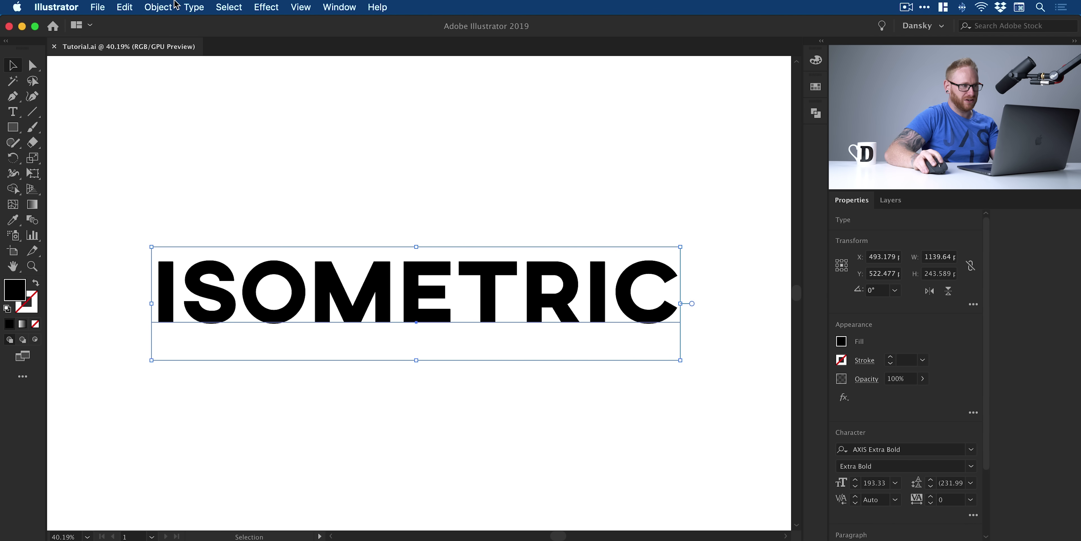
{"action": "left_click", "coordinate": [185, 6]}
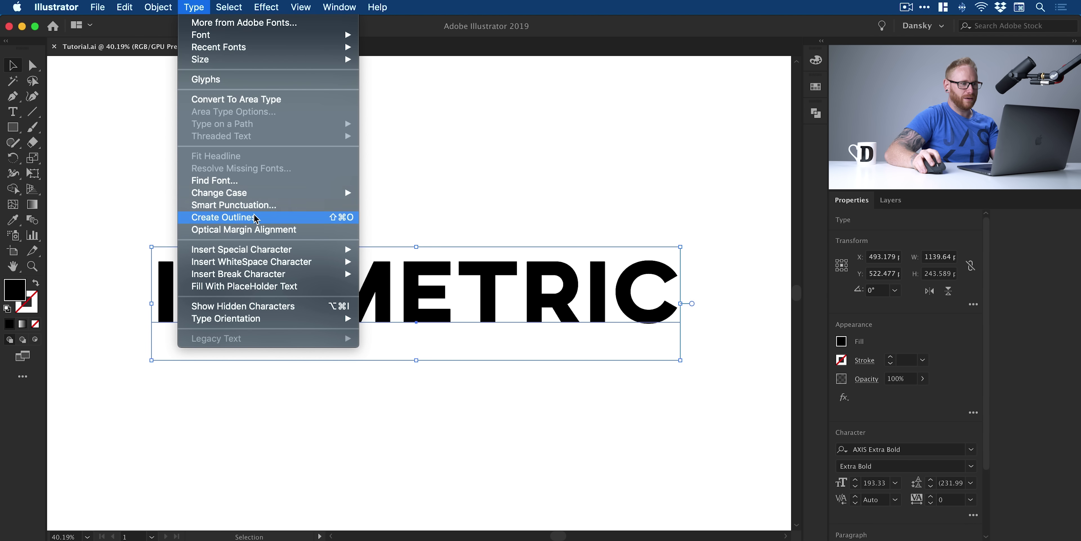
{"action": "left_click", "coordinate": [224, 217]}
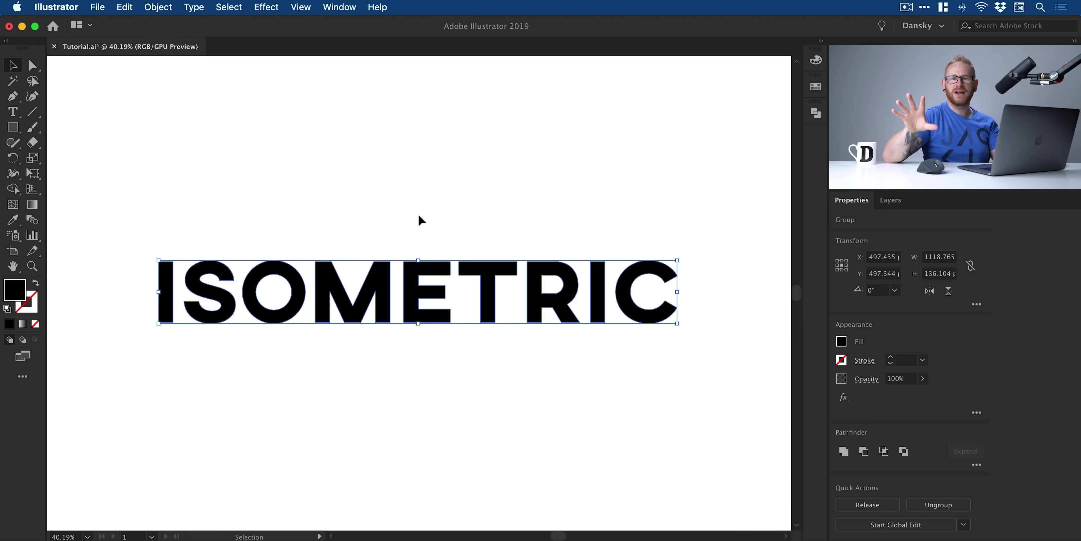
{"action": "key", "text": "super+z"}
{"action": "key", "text": "super+z"}
{"action": "key", "text": "super+z"}
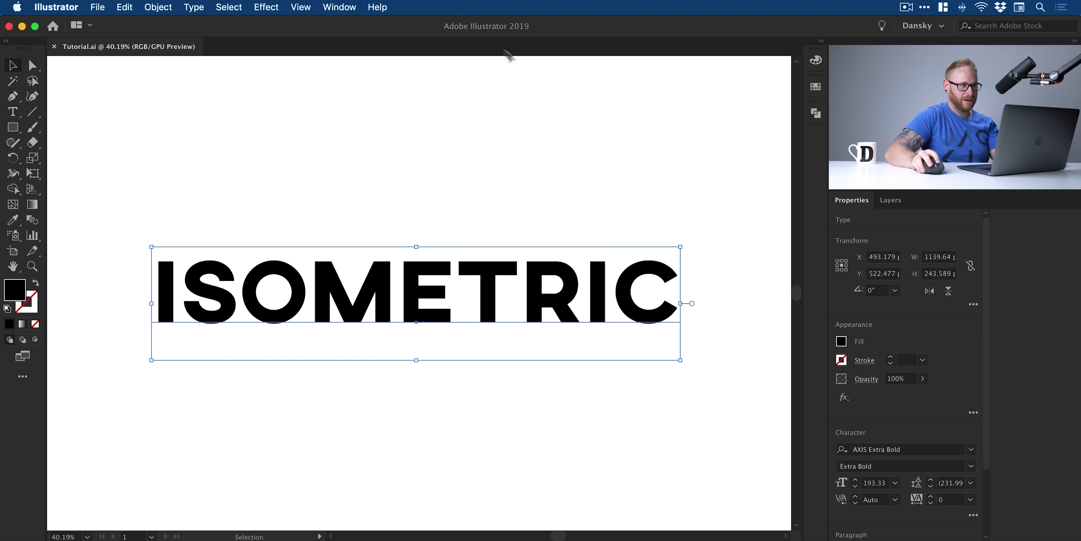
Scale the ISOMETRIC text's height to 86.602% with the Transform settings, keeping width and height unlinked.
{"action": "left_click", "coordinate": [347, 6]}
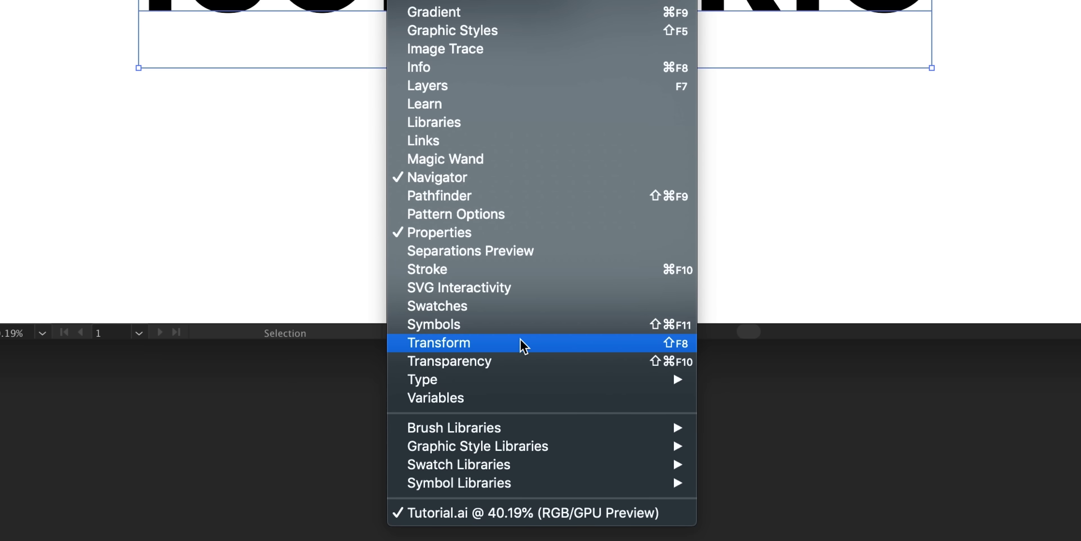
{"action": "left_click", "coordinate": [407, 540]}
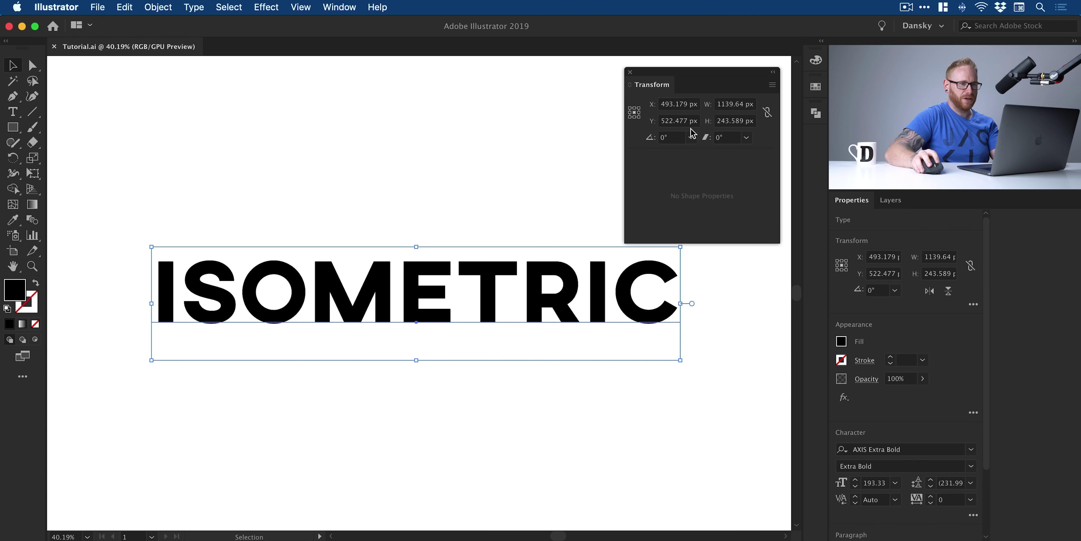
{"action": "left_click", "coordinate": [771, 85]}
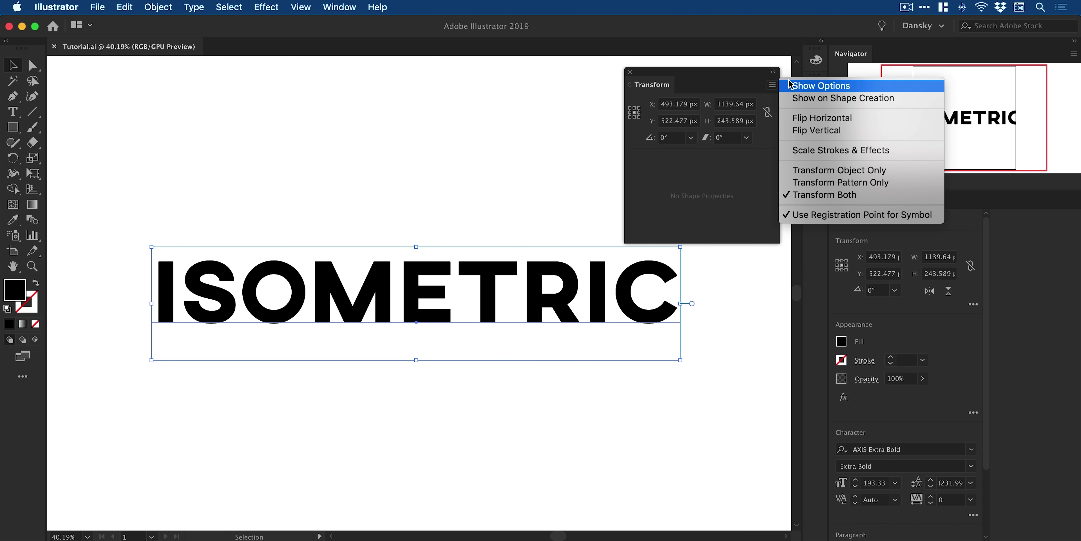
{"action": "left_click", "coordinate": [772, 85]}
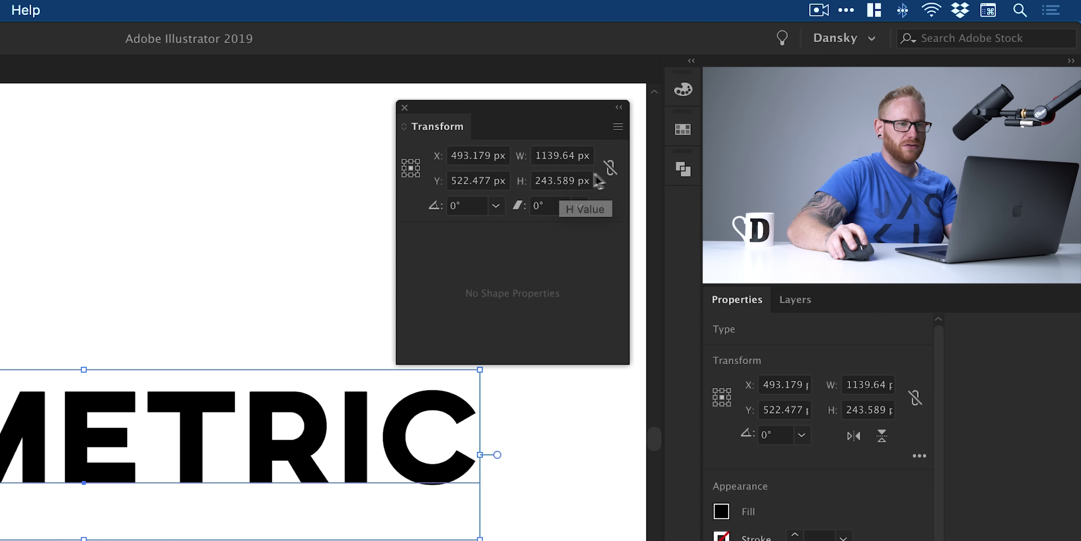
{"action": "left_click", "coordinate": [608, 171]}
{"action": "left_click", "coordinate": [610, 172]}
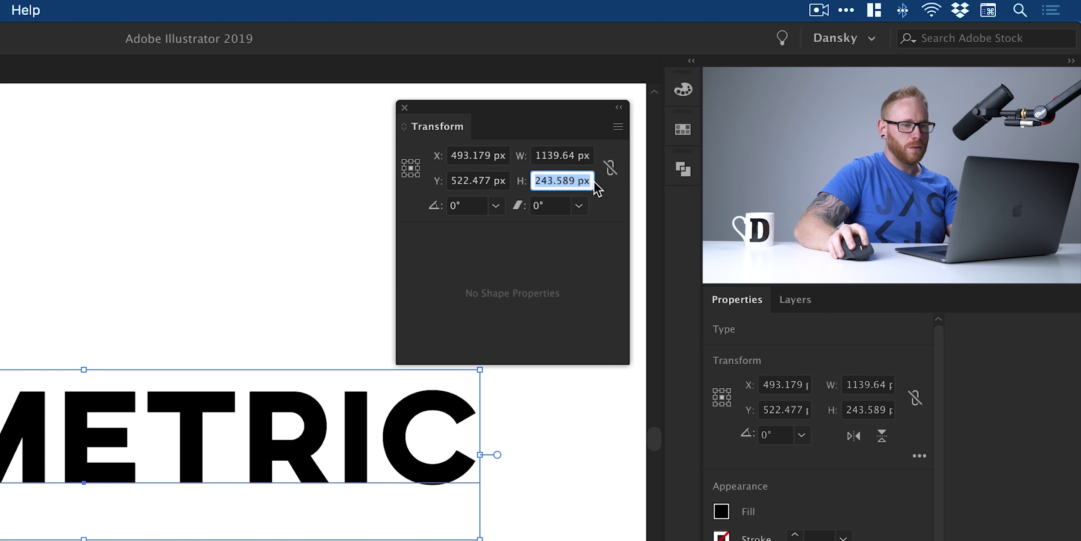
{"action": "type", "text": "86.602"}
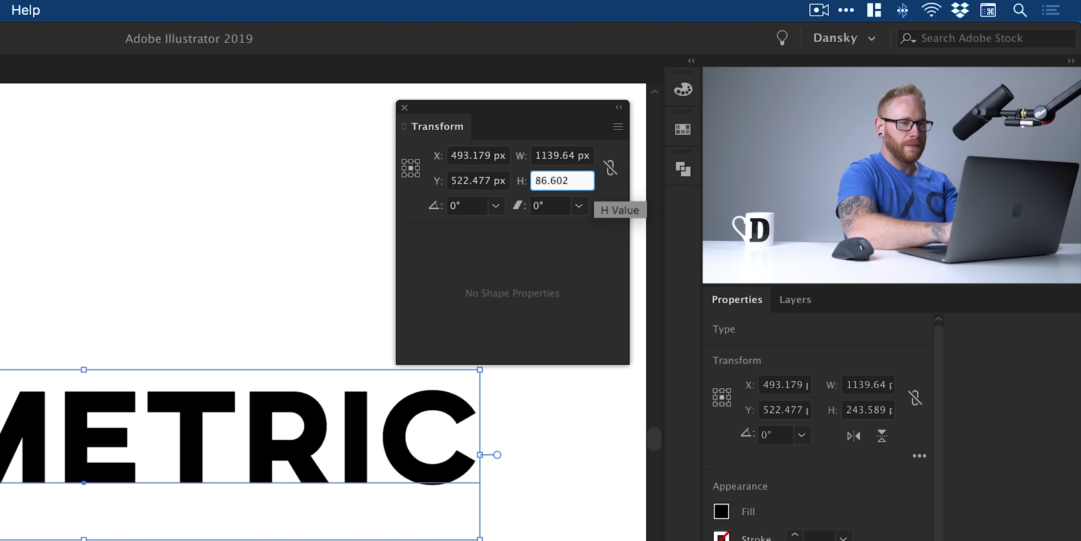
{"action": "type", "text": "%"}
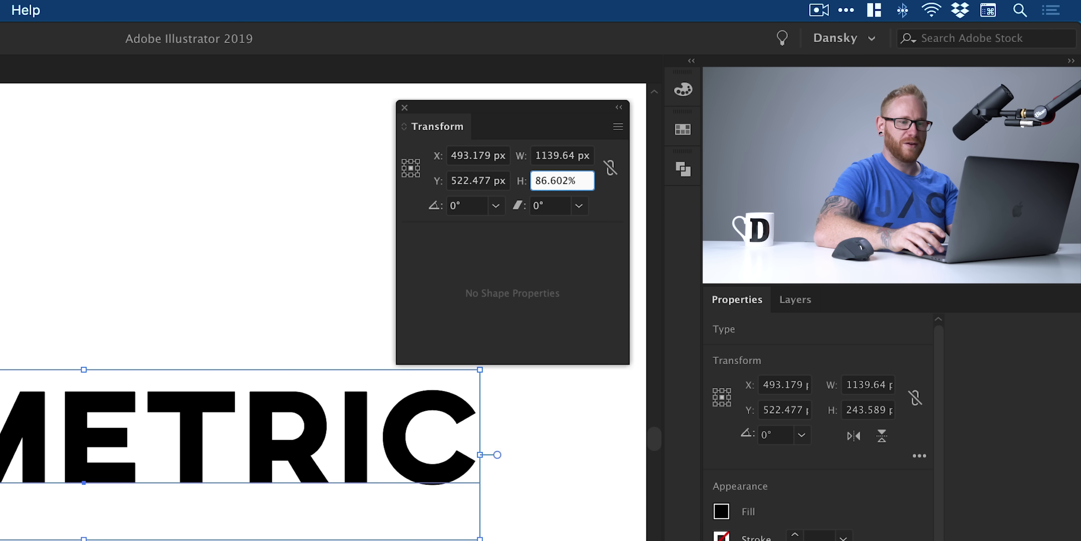
{"action": "key", "text": "Return"}
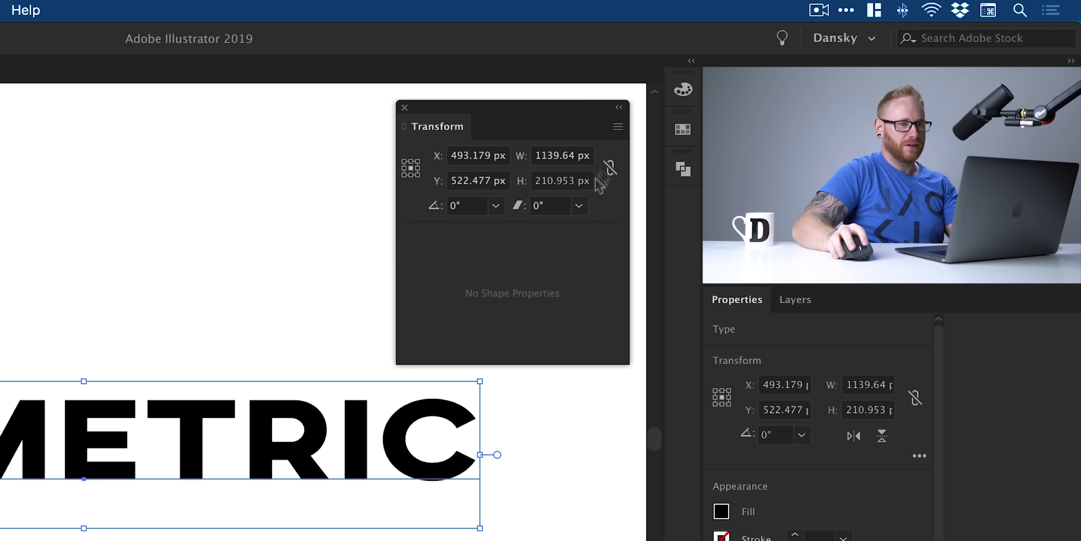
Shear the ISOMETRIC text by -30° and rotate it 30° with the Transform settings.
{"action": "left_click", "coordinate": [559, 208]}
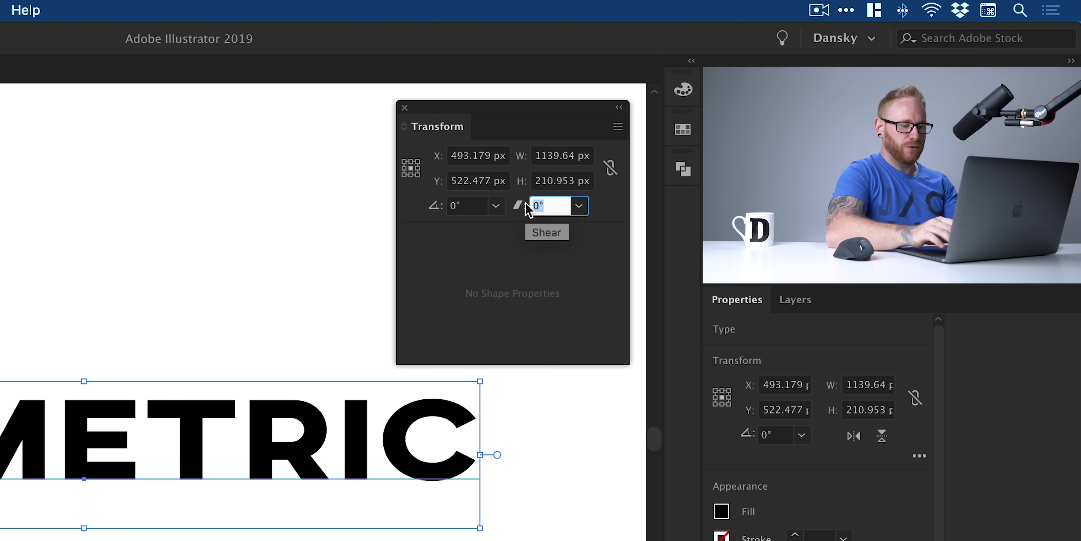
{"action": "type", "text": "-30"}
{"action": "key", "text": "Return"}
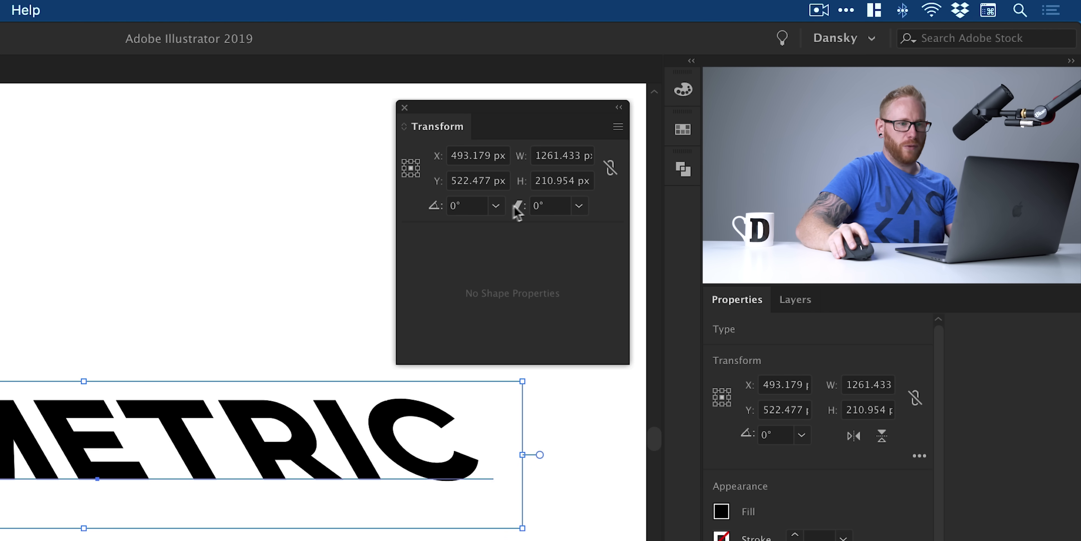
{"action": "left_click", "coordinate": [471, 208]}
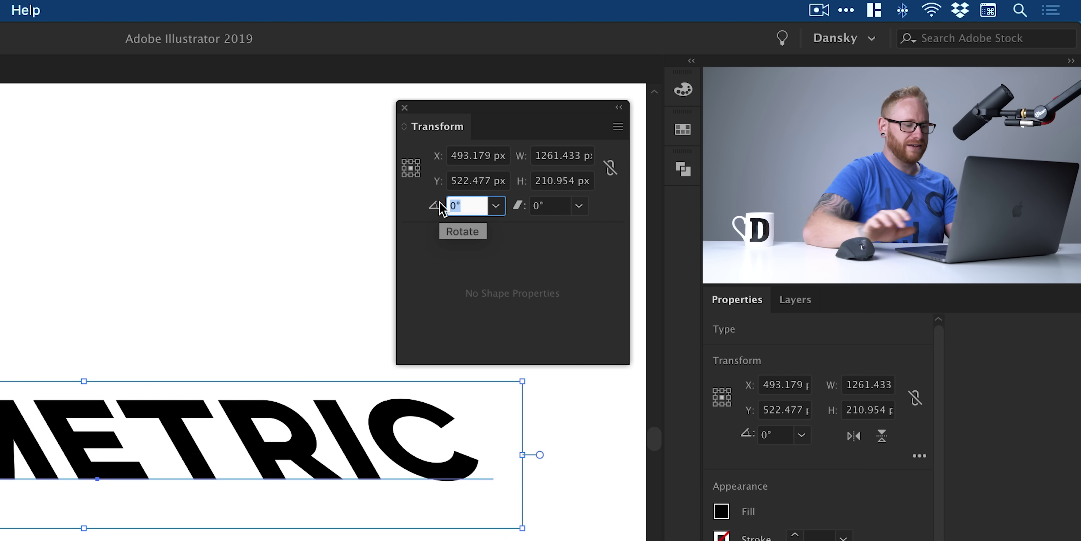
{"action": "type", "text": "30"}
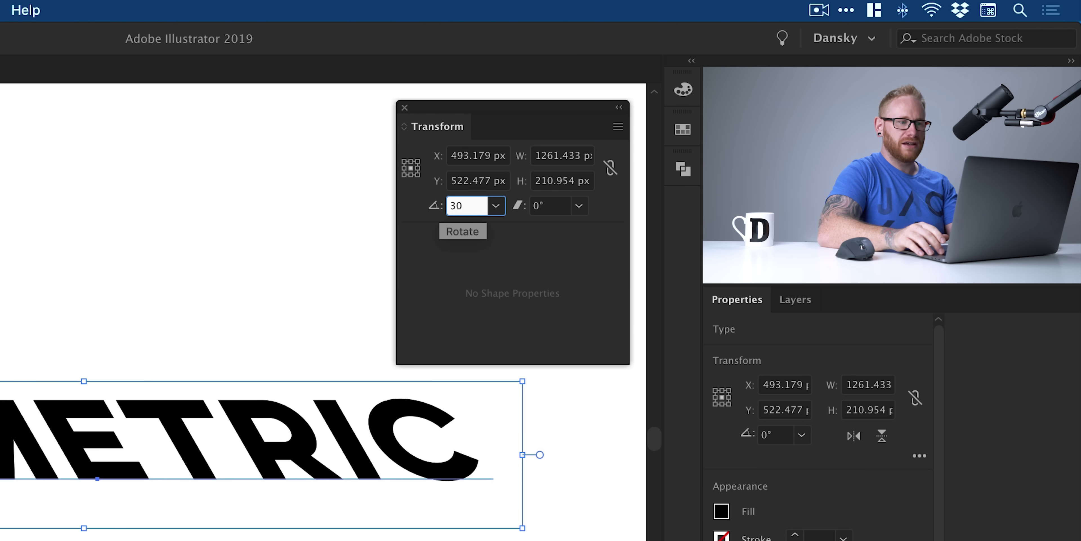
{"action": "key", "text": "Return"}
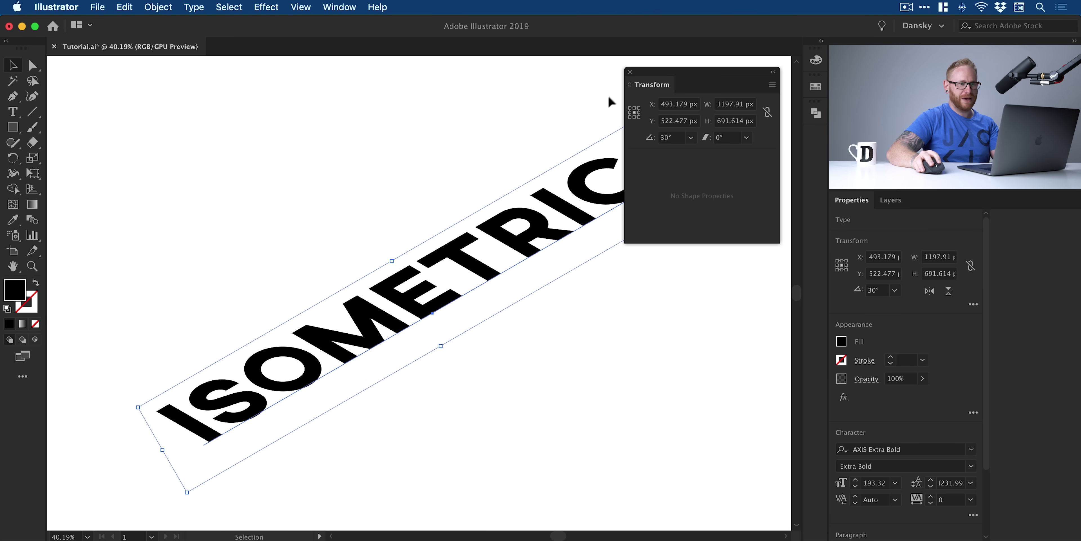
{"action": "left_click", "coordinate": [631, 74]}
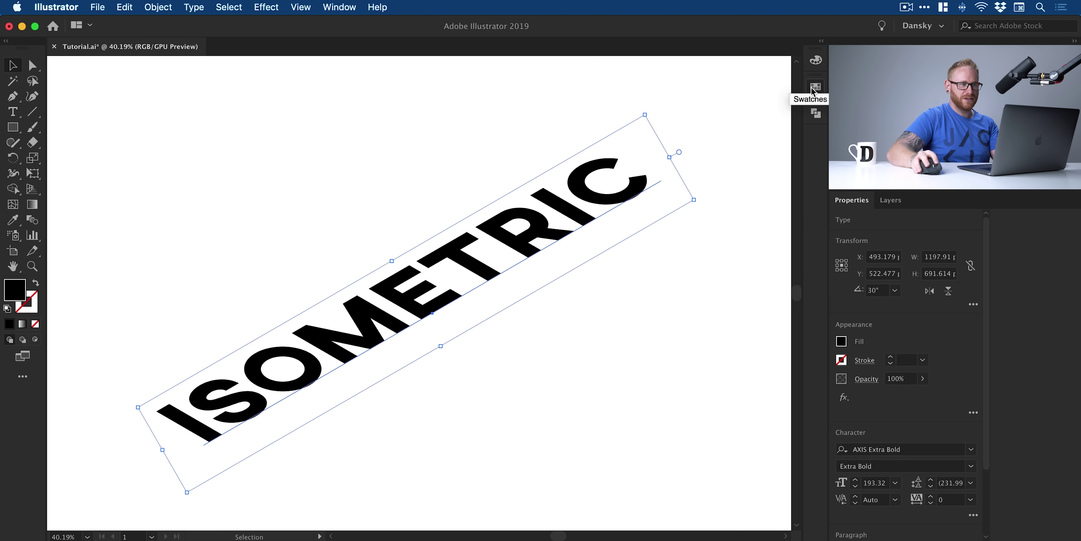
Check that the Light Blue and Dark Blue swatches are set as Global, and fill the ISOMETRIC text with Light Blue.
{"action": "left_click", "coordinate": [345, 14]}
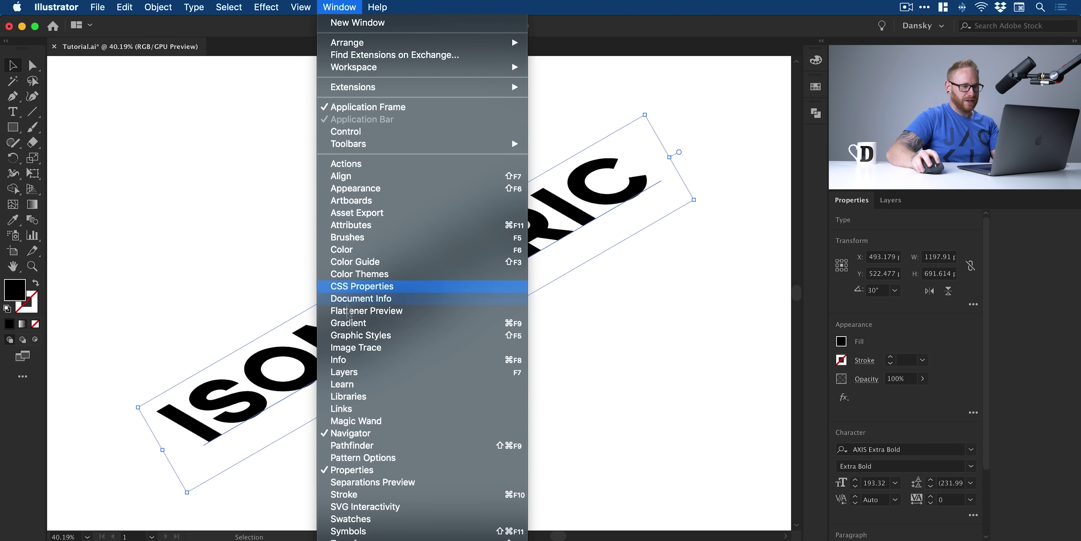
{"action": "left_click", "coordinate": [357, 521]}
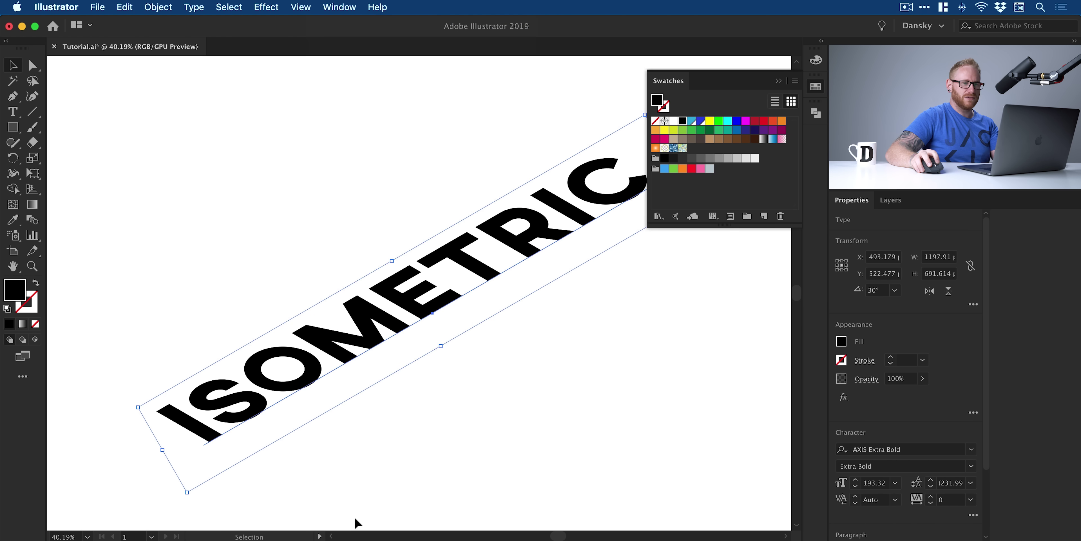
{"action": "double_click", "coordinate": [692, 122]}
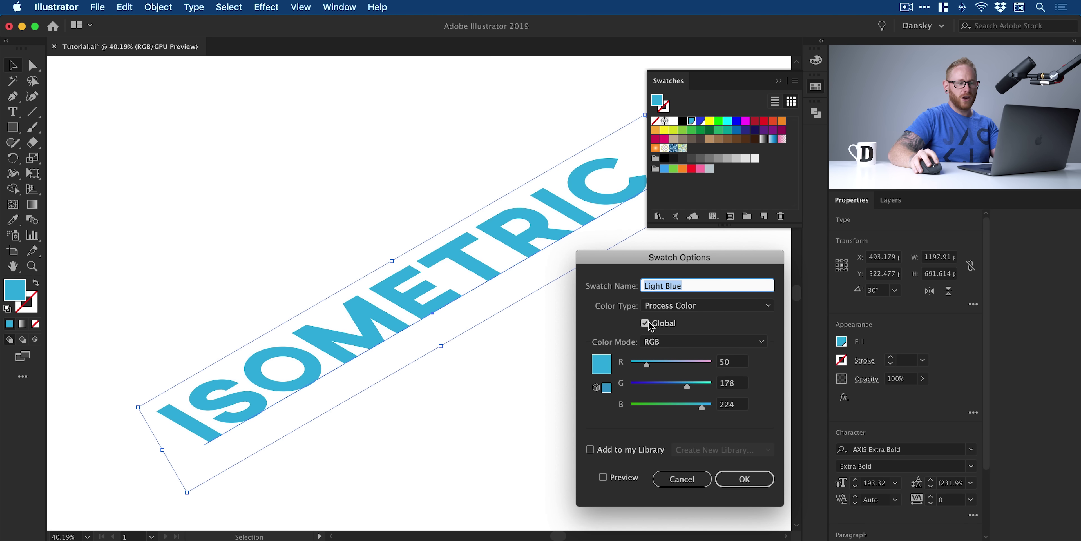
{"action": "left_click", "coordinate": [732, 478]}
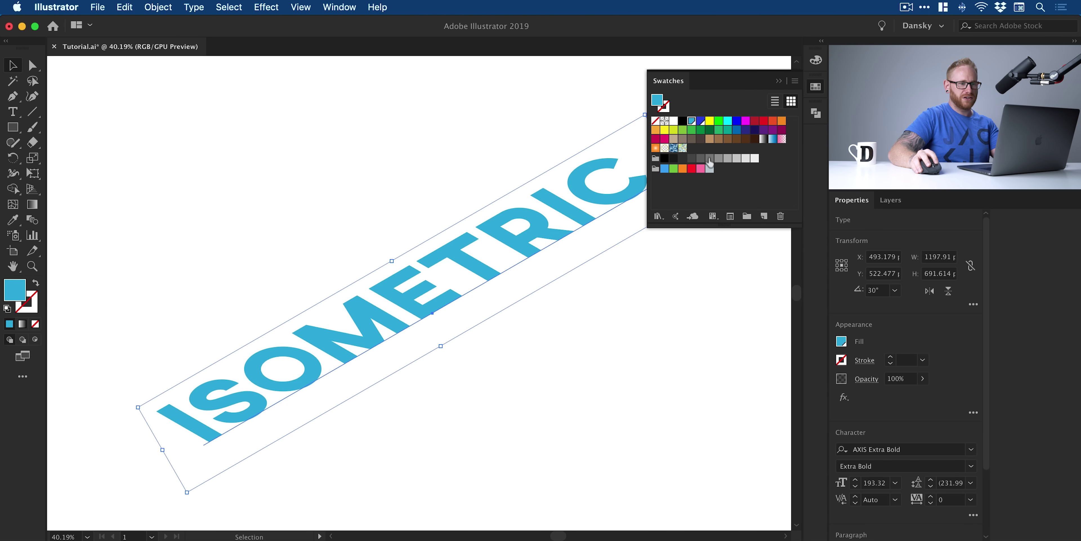
{"action": "double_click", "coordinate": [700, 121]}
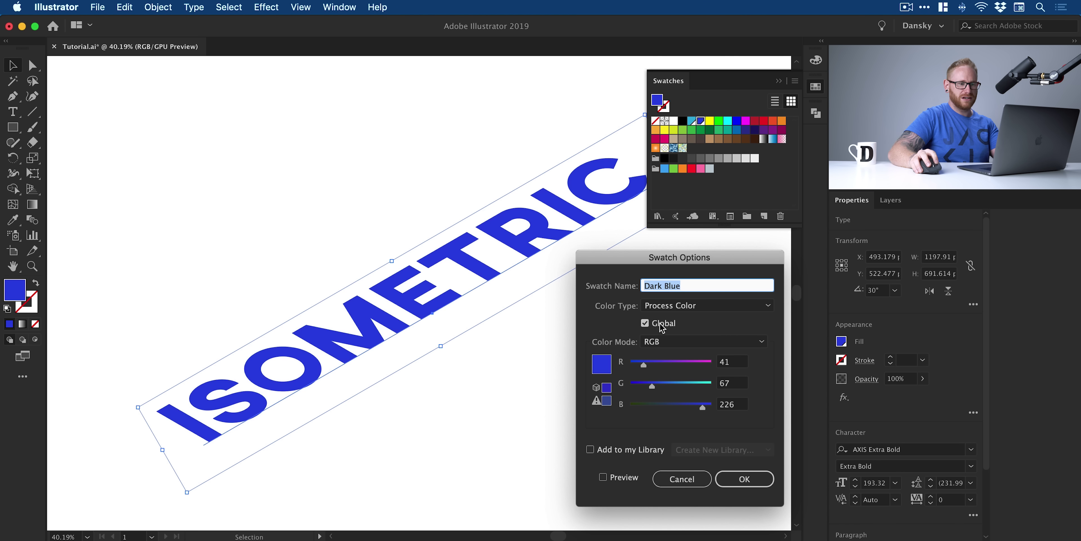
{"action": "left_click", "coordinate": [740, 479]}
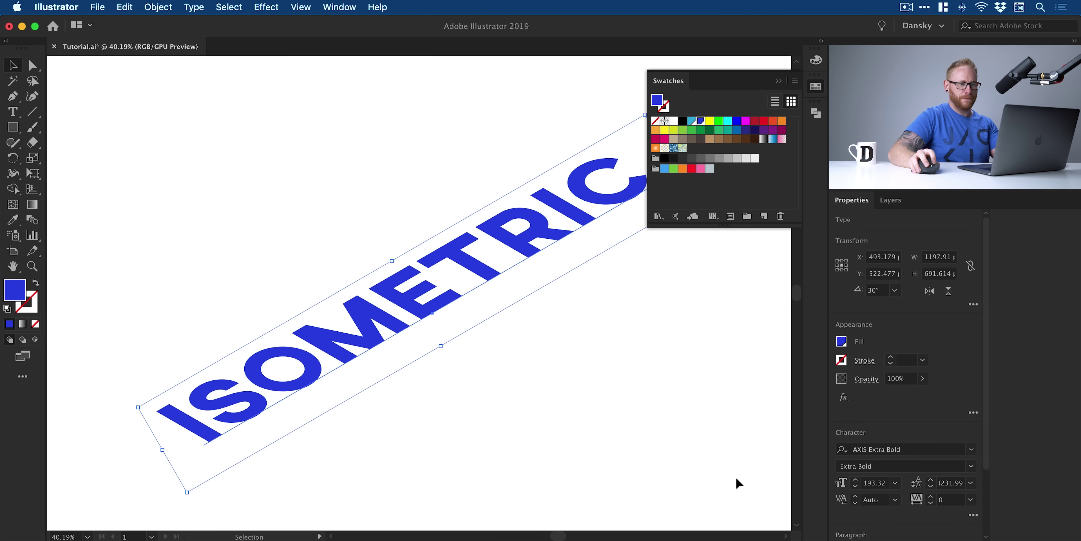
{"action": "left_click", "coordinate": [692, 122]}
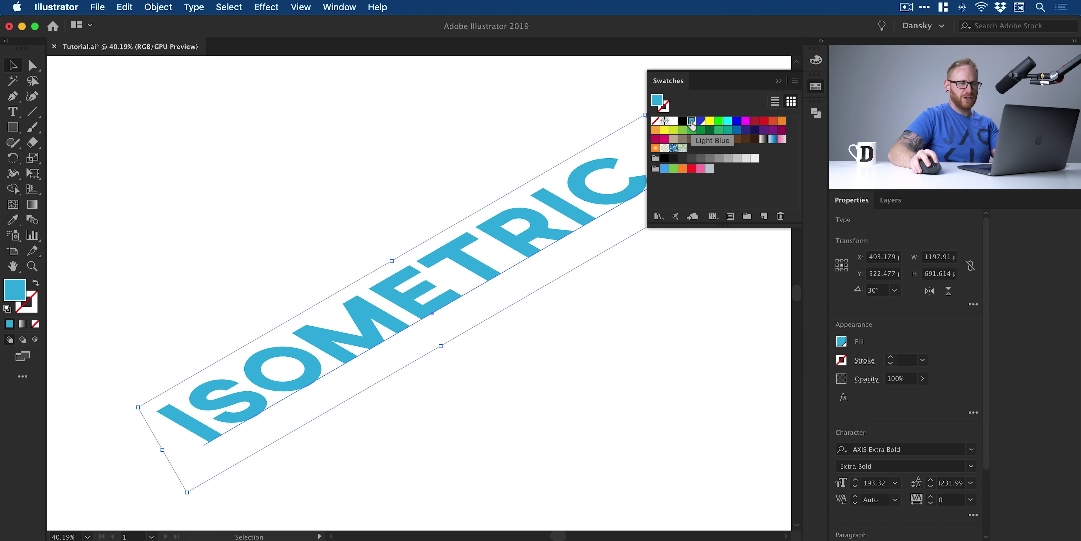
{"action": "left_click", "coordinate": [816, 87]}
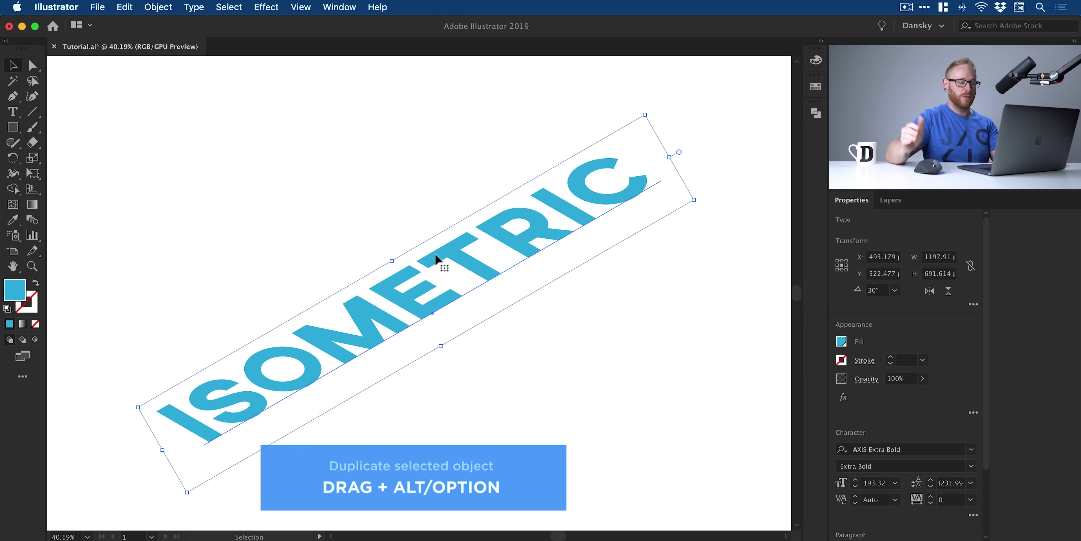
Duplicate the ISOMETRIC text about 96 px straight down and fill the copy with Dark Blue.
{"action": "left_click_drag", "start_coordinate": [438, 258], "coordinate": [424, 303]}
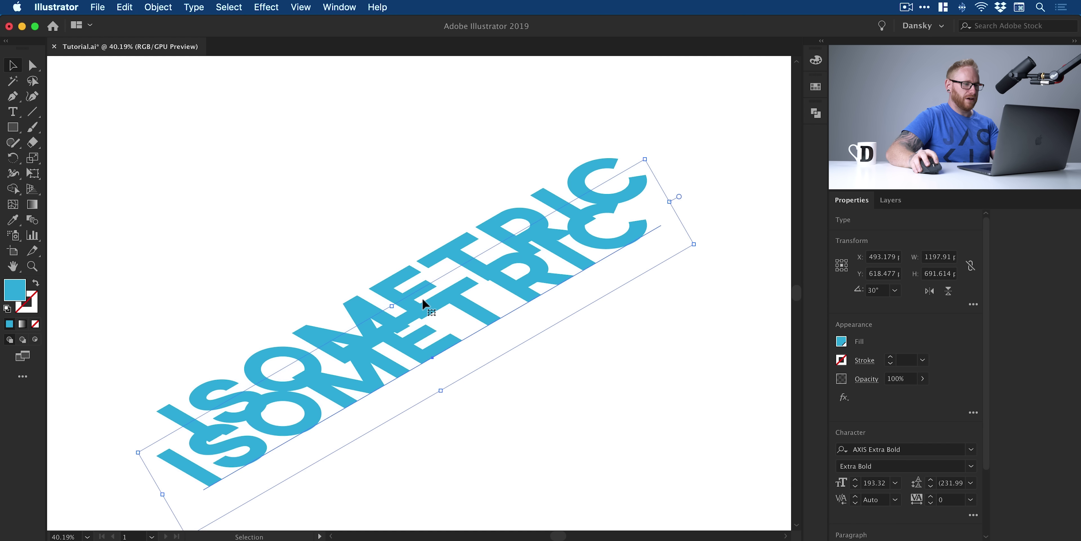
{"action": "left_click", "coordinate": [815, 87]}
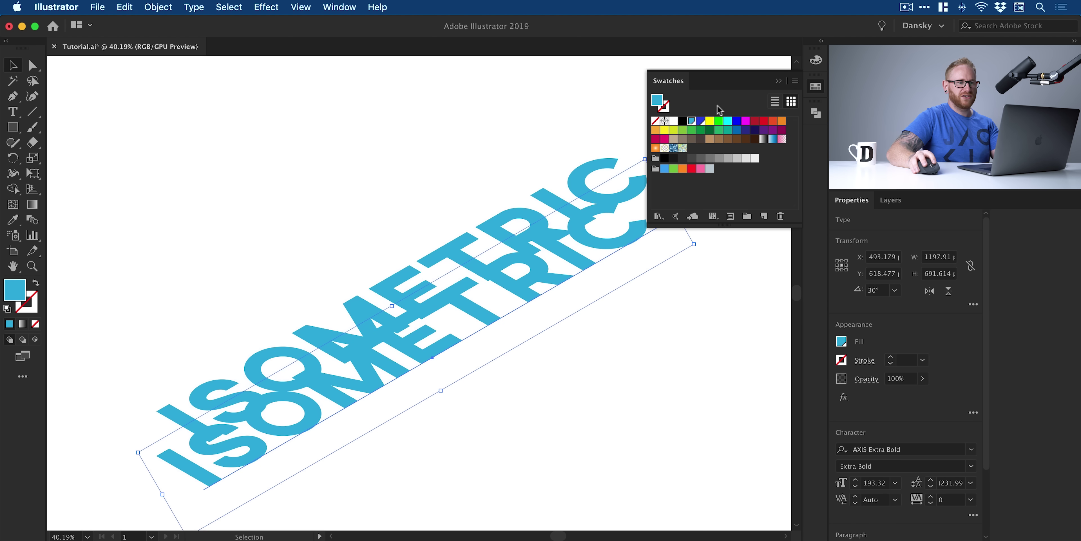
{"action": "left_click", "coordinate": [701, 122]}
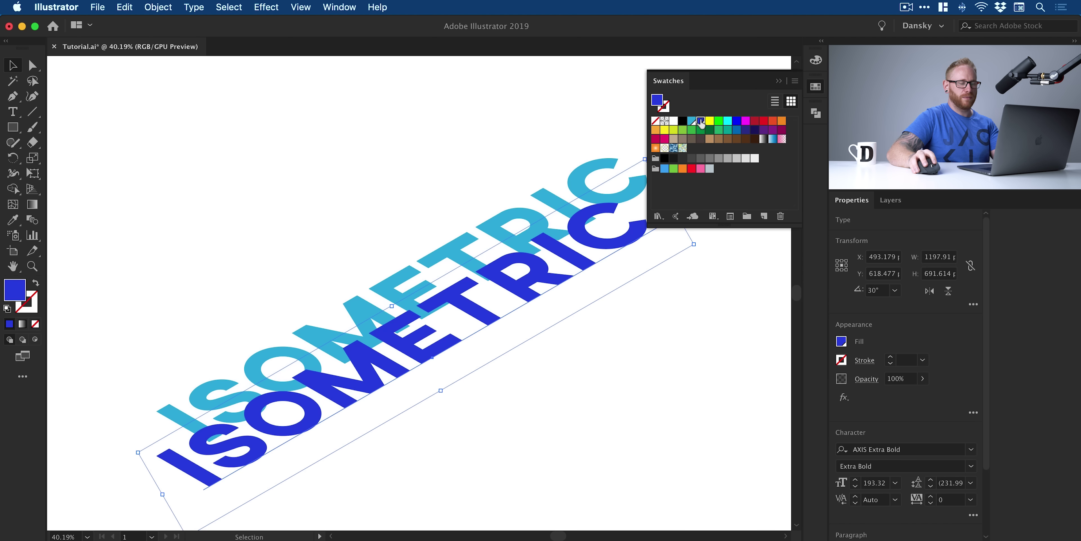
{"action": "left_click", "coordinate": [815, 89]}
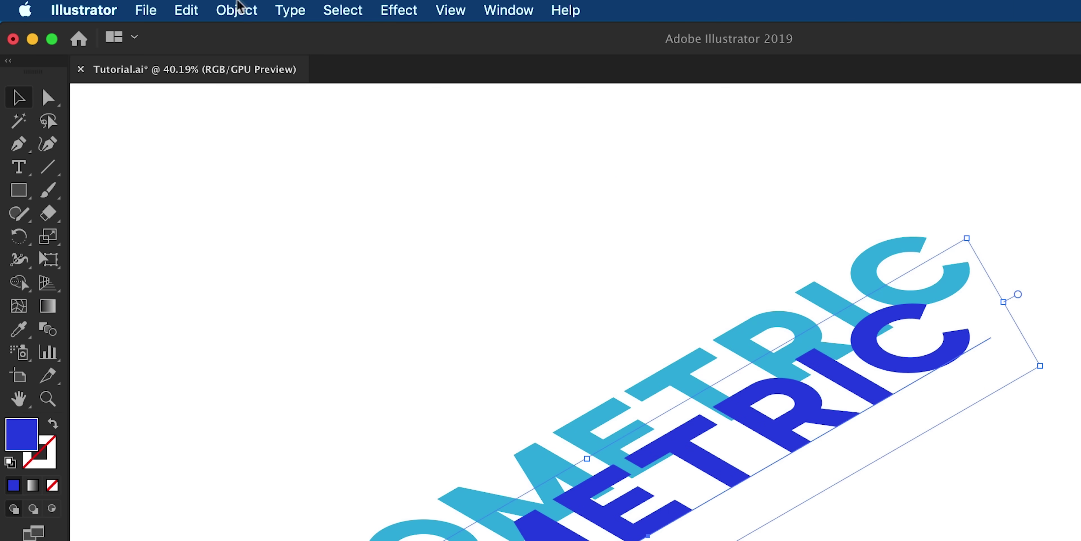
Send the dark blue text copy to the back, behind the light blue text, and deselect it.
{"action": "left_click", "coordinate": [158, 7]}
{"action": "mouse_move", "coordinate": [180, 39]}
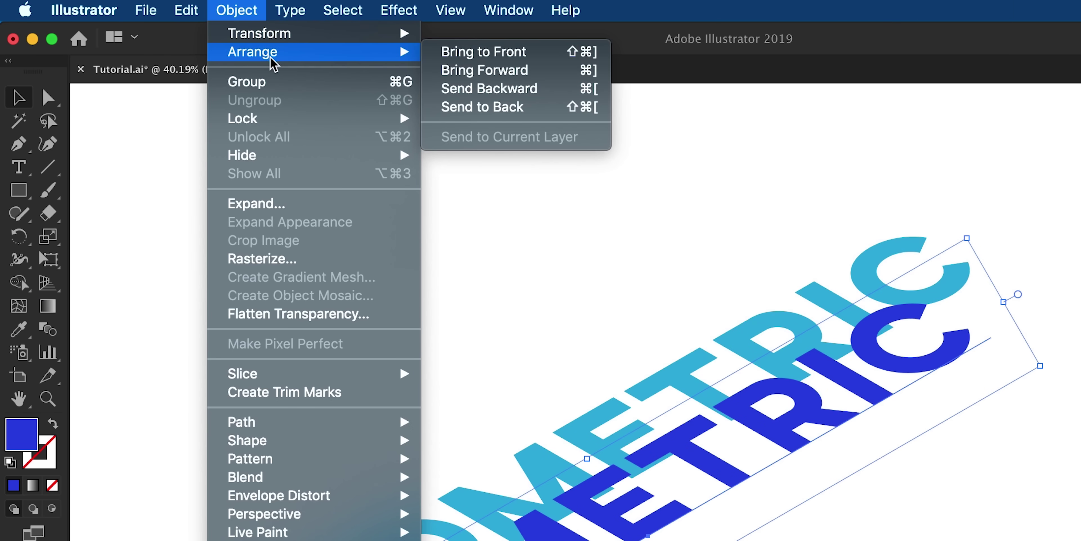
{"action": "left_click", "coordinate": [487, 106]}
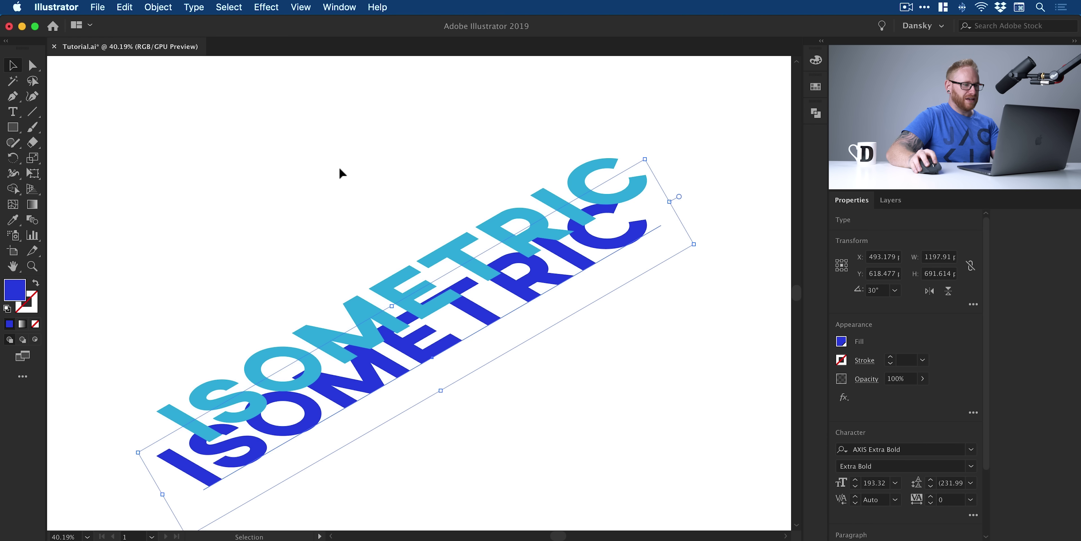
{"action": "left_click", "coordinate": [487, 248]}
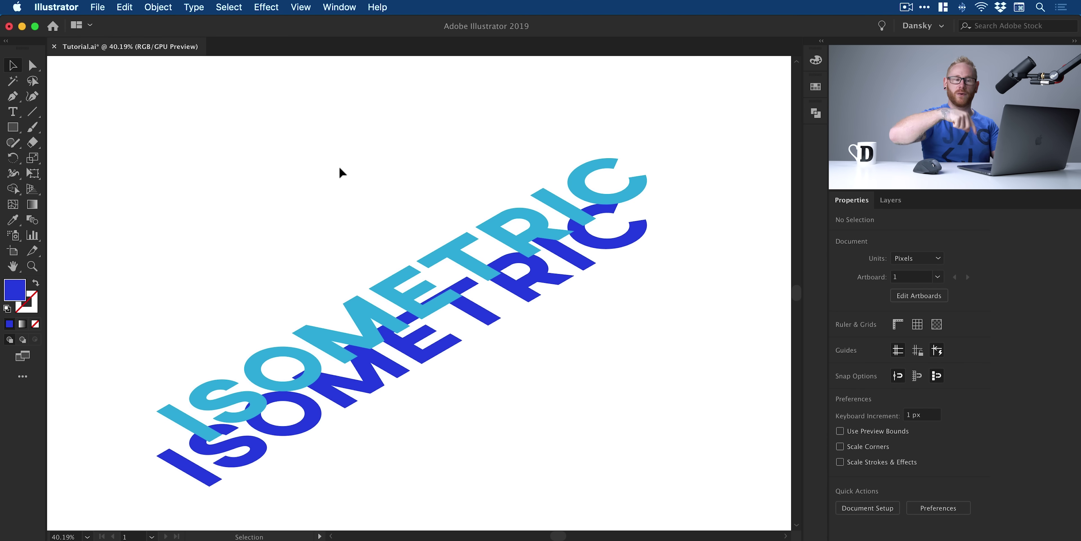
Move both text objects together about 20 px right and 48 px up on the artboard, and deselect them.
{"action": "left_click_drag", "start_coordinate": [340, 172], "coordinate": [416, 409]}
{"action": "left_click_drag", "start_coordinate": [439, 312], "coordinate": [442, 297]}
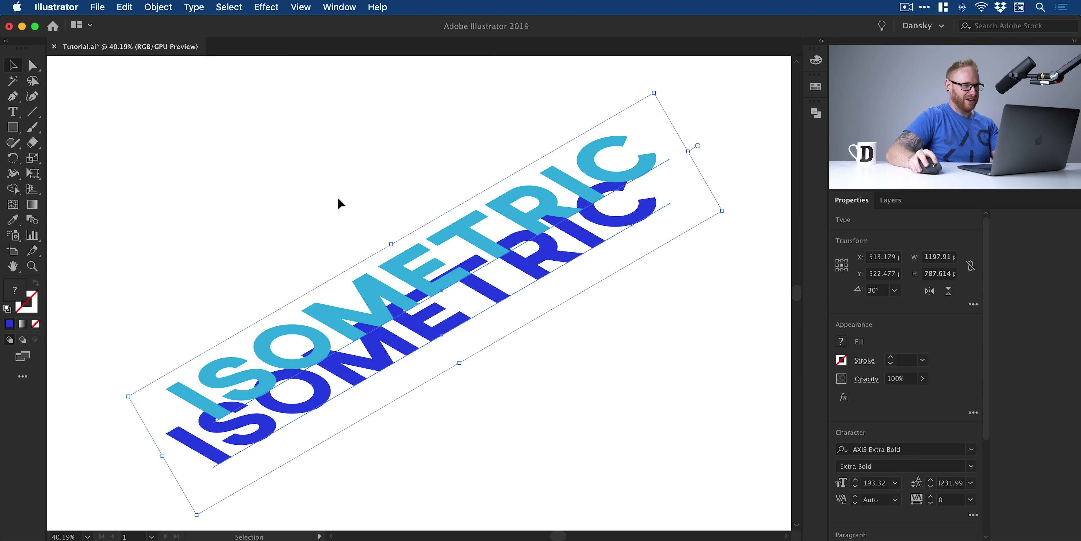
{"action": "left_click", "coordinate": [345, 179]}
Select the light blue and dark blue ISOMETRIC texts and make a blend between them.
{"action": "left_click_drag", "start_coordinate": [353, 185], "coordinate": [509, 439]}
{"action": "left_click", "coordinate": [157, 8]}
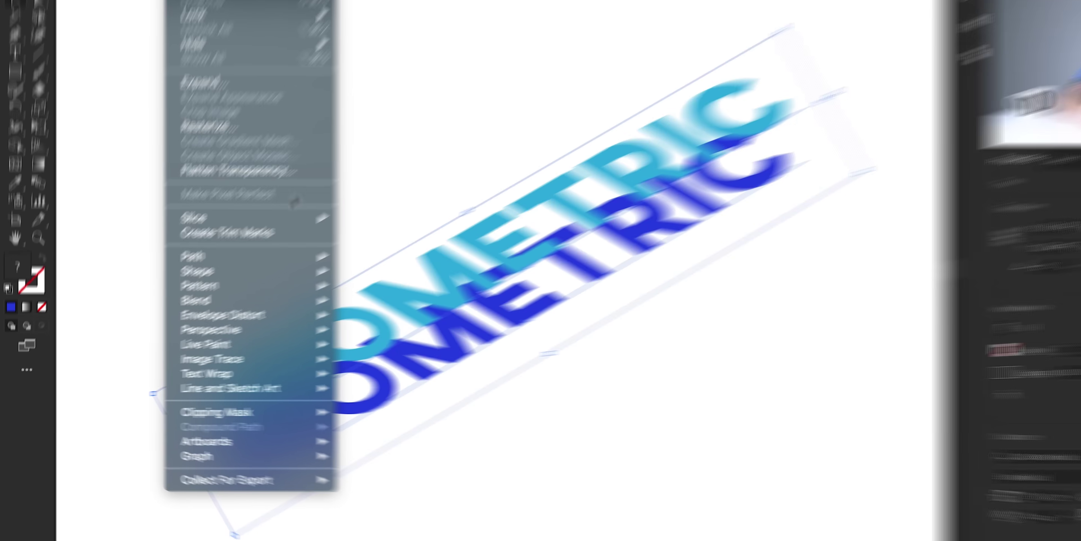
{"action": "mouse_move", "coordinate": [272, 333]}
{"action": "mouse_move", "coordinate": [398, 272]}
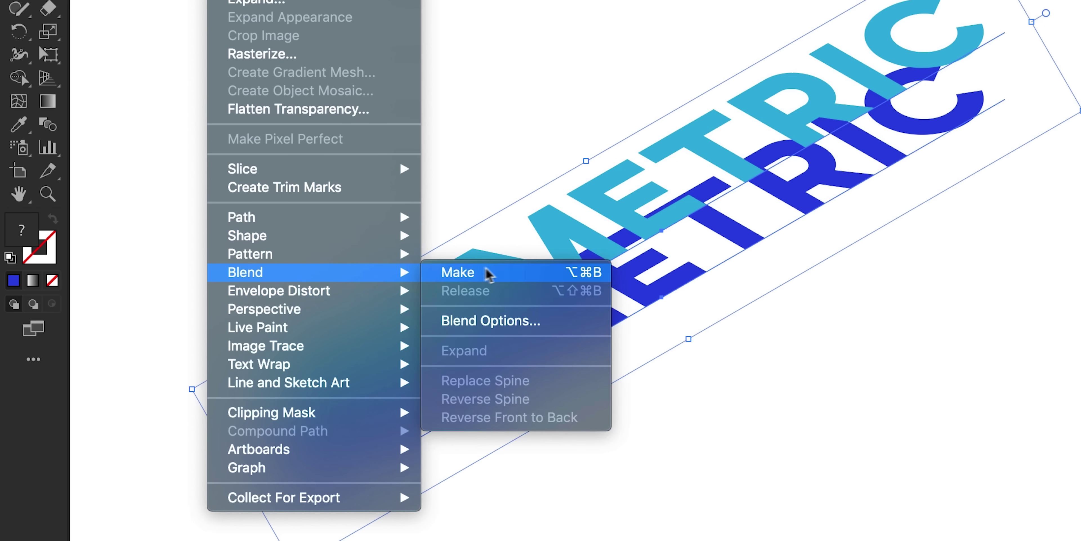
{"action": "left_click", "coordinate": [518, 276]}
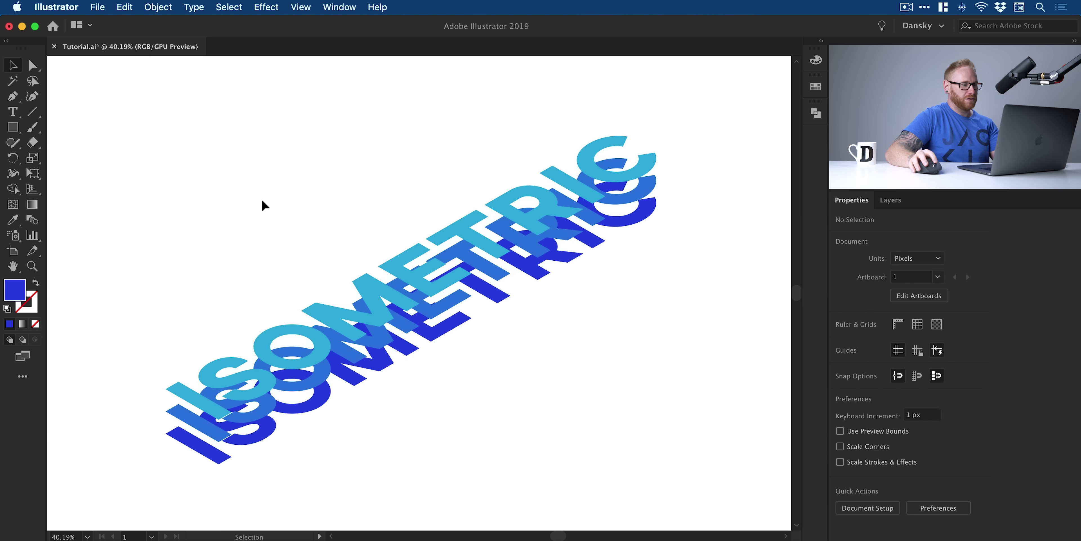
Open the Blend Options of the ISOMETRIC blend, turn on the preview, and choose Specified Steps as the spacing.
{"action": "key", "text": "z"}
{"action": "left_click_drag", "start_coordinate": [200, 359], "coordinate": [419, 224]}
{"action": "left_click_drag", "start_coordinate": [305, 293], "coordinate": [319, 295]}
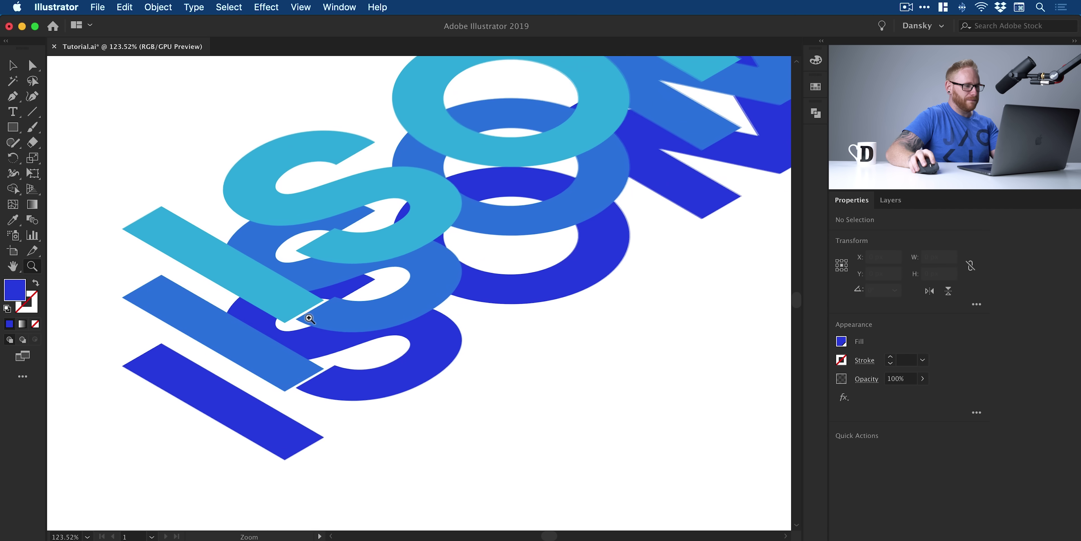
{"action": "key", "text": "v"}
{"action": "left_click_drag", "start_coordinate": [118, 478], "coordinate": [407, 163]}
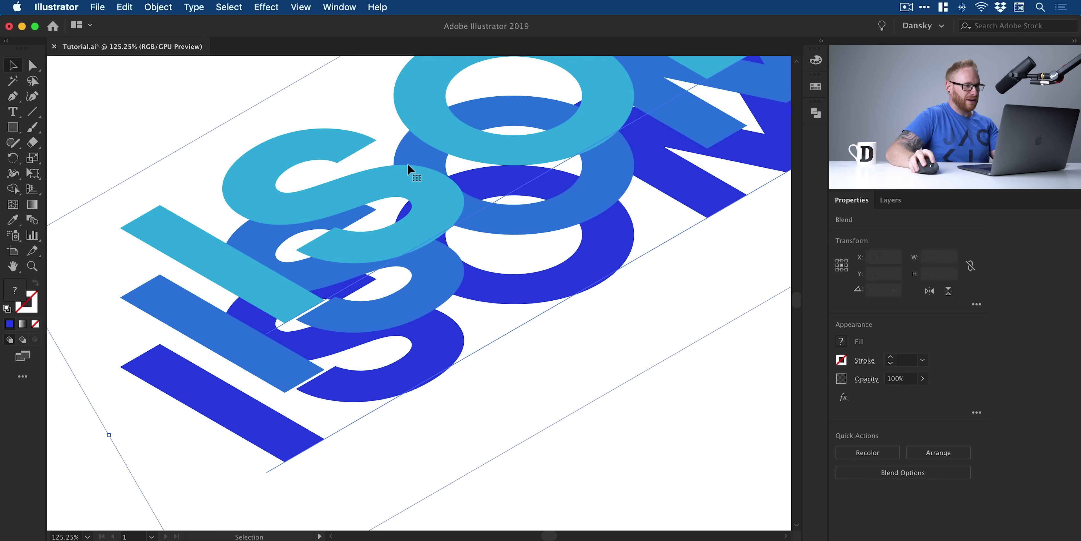
{"action": "left_click", "coordinate": [170, 5]}
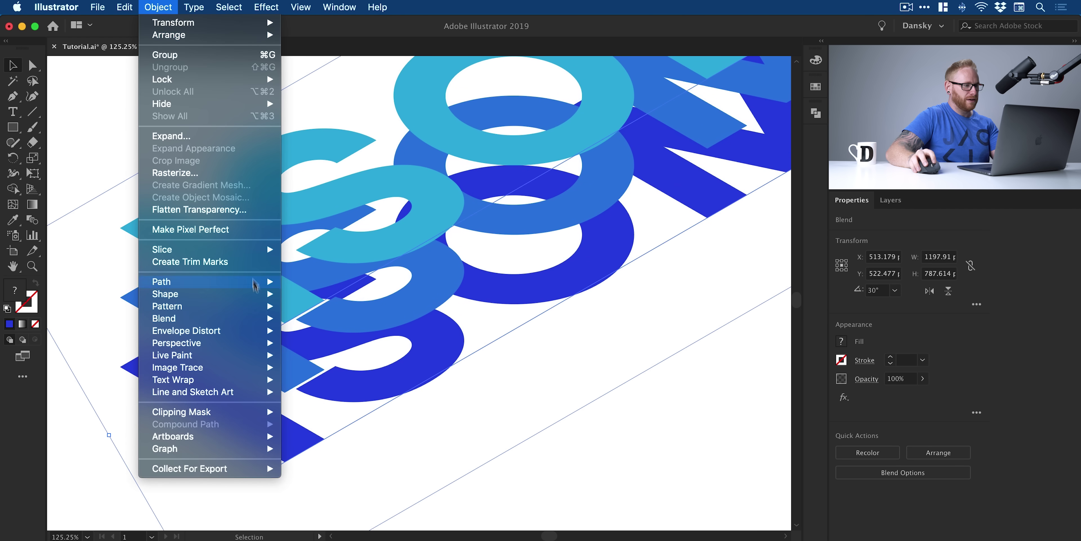
{"action": "mouse_move", "coordinate": [259, 319]}
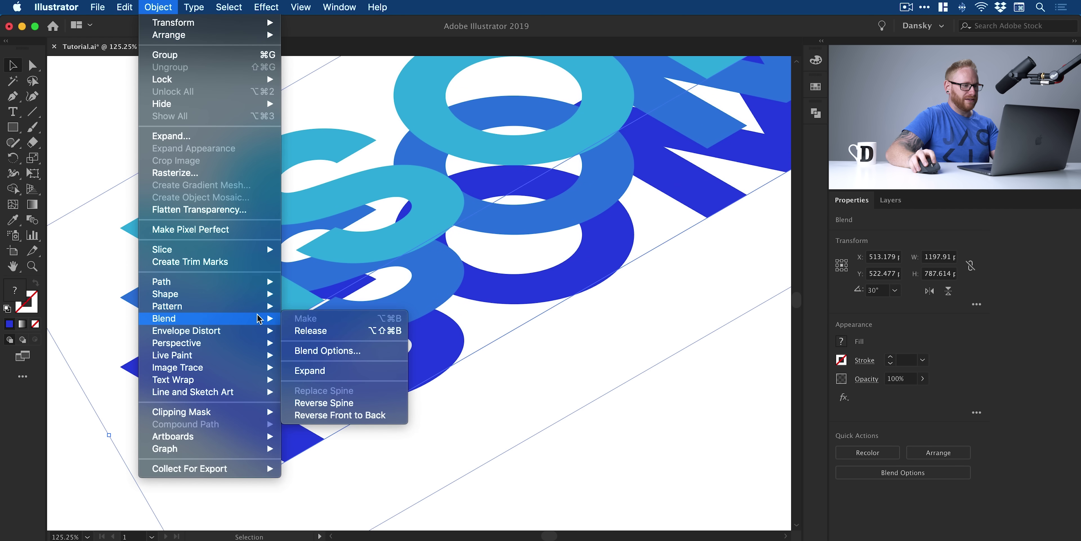
{"action": "left_click", "coordinate": [336, 351]}
{"action": "left_click_drag", "start_coordinate": [841, 124], "coordinate": [671, 400]}
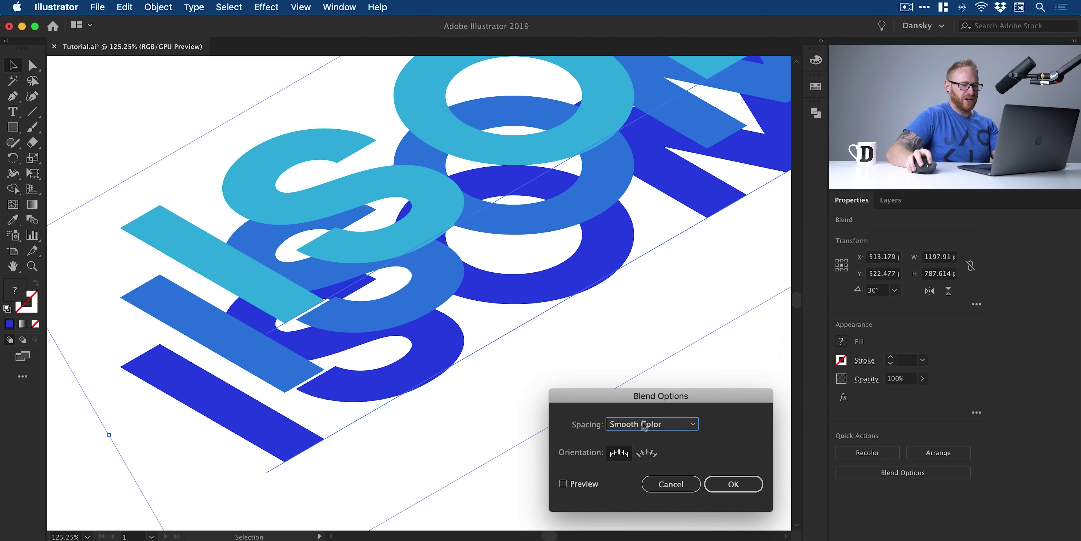
{"action": "left_click", "coordinate": [586, 483]}
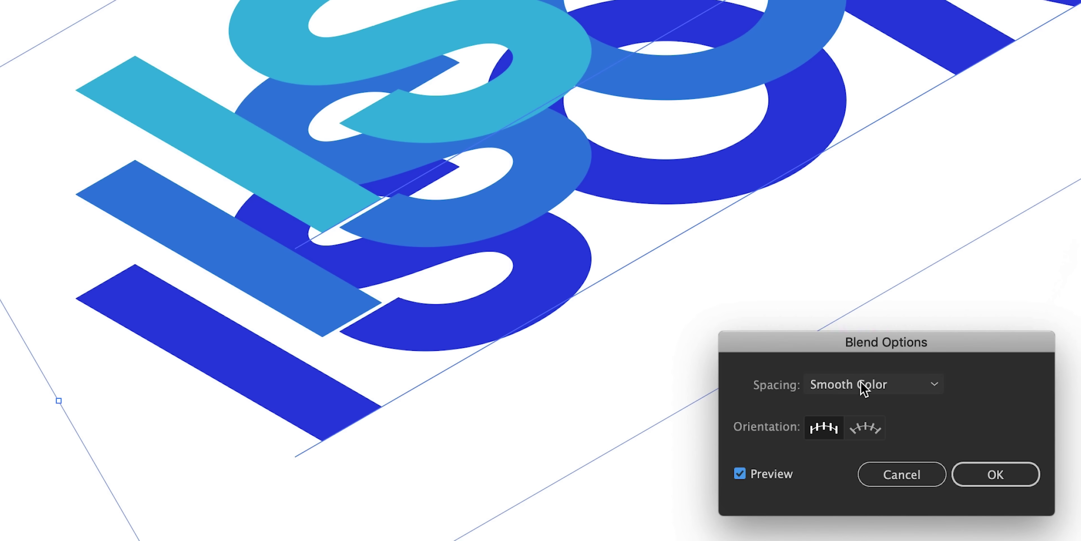
{"action": "left_click", "coordinate": [646, 425]}
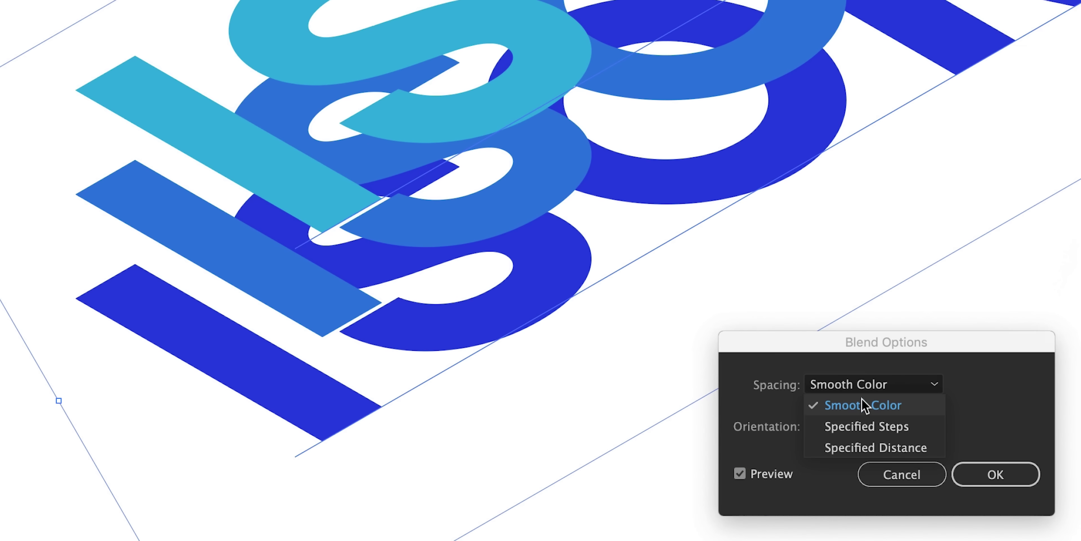
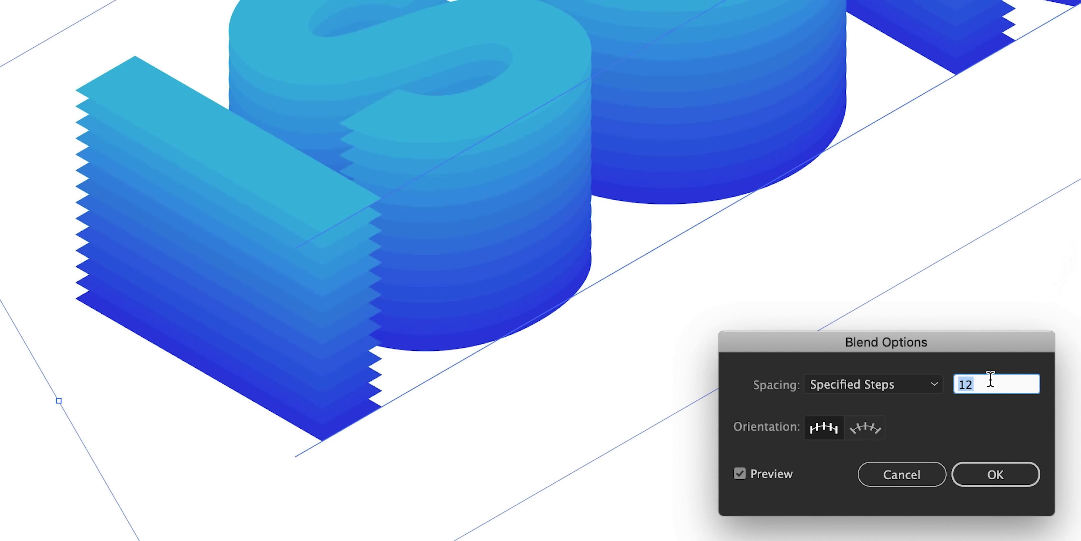
Preview the blend with fewer steps down to 5 and with more steps up to 33.
{"action": "key", "text": "Down"}
{"action": "key", "text": "Down"}
{"action": "key", "text": "Down"}
{"action": "key", "text": "Down"}
{"action": "key", "text": "Down"}
{"action": "key", "text": "Down"}
{"action": "key", "text": "Down"}
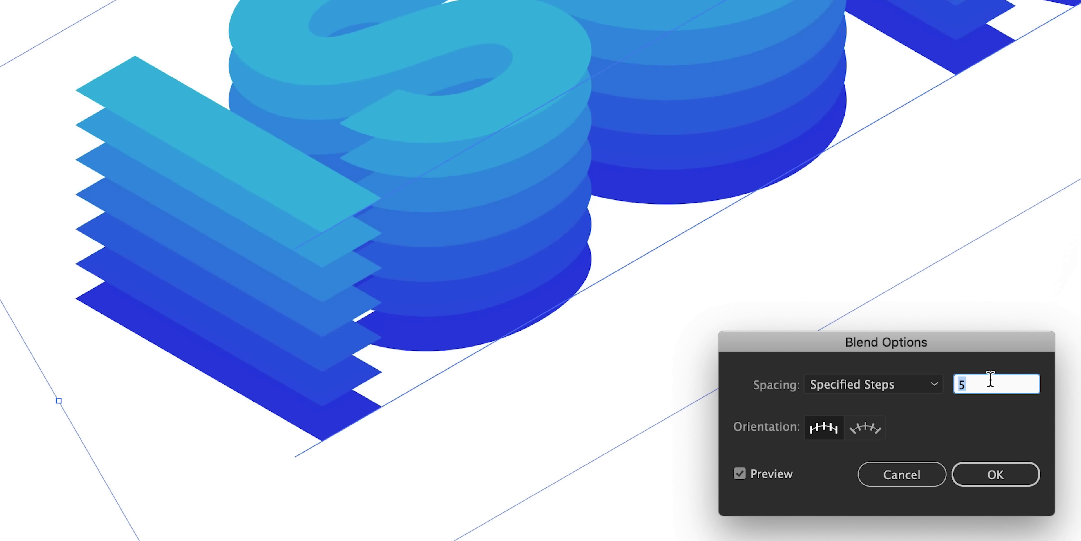
{"action": "key", "text": "Up"}
{"action": "key", "text": "Up"}
{"action": "key", "text": "Up"}
{"action": "key", "text": "Up"}
{"action": "key", "text": "Up"}
{"action": "key", "text": "Up"}
{"action": "key", "text": "Up"}
{"action": "key", "text": "Up"}
{"action": "key", "text": "Up"}
{"action": "key", "text": "Up"}
{"action": "key", "text": "Up"}
{"action": "key", "text": "Up"}
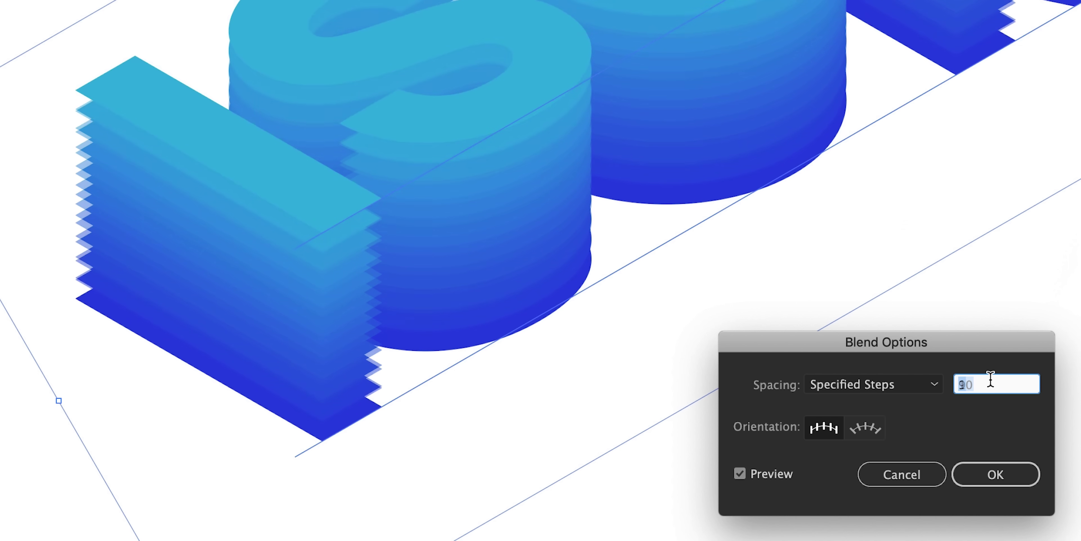
{"action": "key", "text": "Up"}
{"action": "key", "text": "Up"}
{"action": "key", "text": "Up"}
{"action": "key", "text": "Up"}
{"action": "key", "text": "Up"}
{"action": "key", "text": "Up"}
{"action": "key", "text": "Up"}
{"action": "key", "text": "Up"}
{"action": "key", "text": "Up"}
{"action": "key", "text": "Up"}
{"action": "key", "text": "Up"}
{"action": "key", "text": "Up"}
{"action": "key", "text": "Up"}
{"action": "key", "text": "Up"}
{"action": "key", "text": "Up"}
{"action": "key", "text": "Up"}
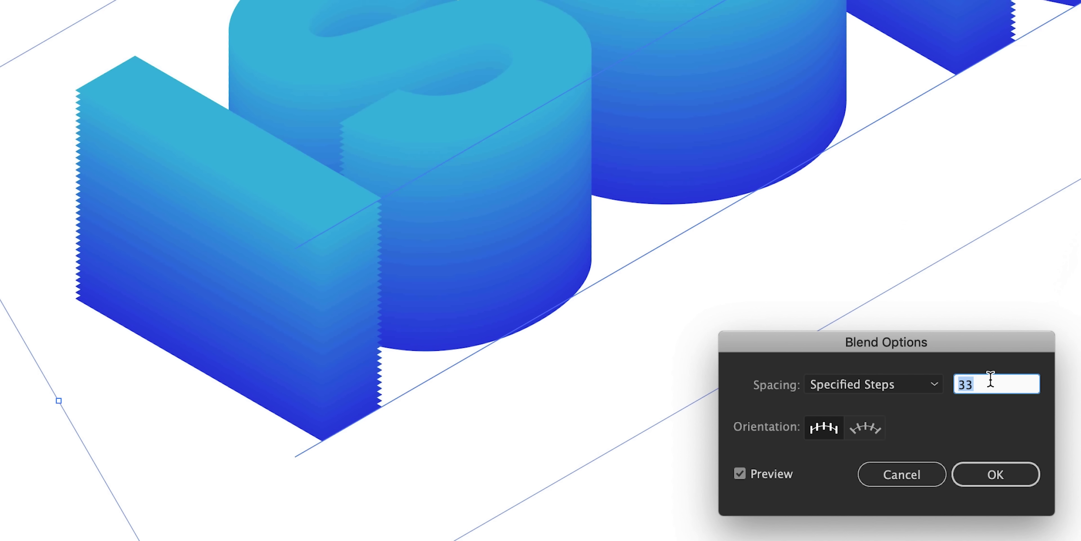
Set the blend to 100 specified steps, apply the options, and deselect the text.
{"action": "type", "text": "100"}
{"action": "key", "text": "Return"}
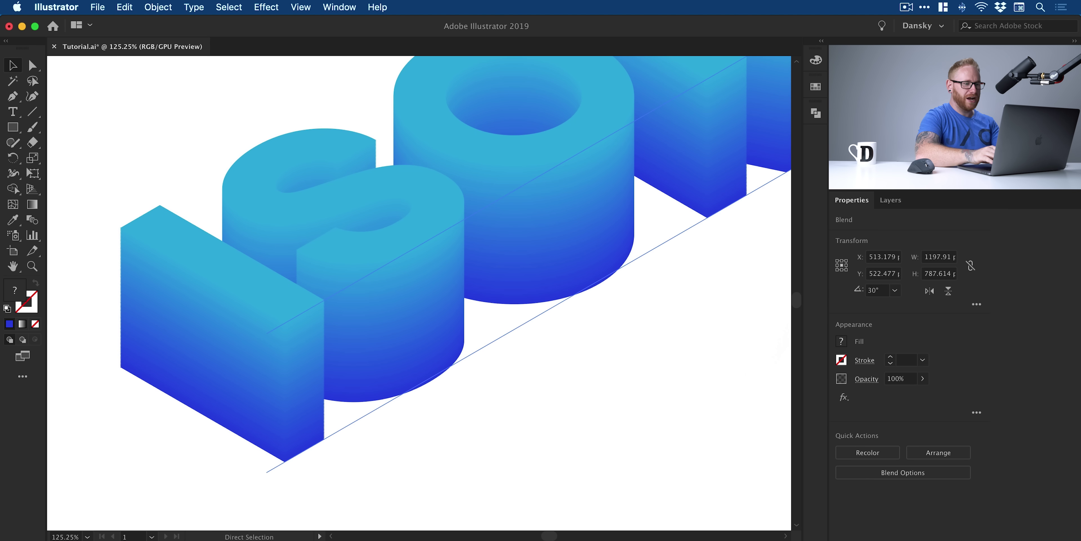
{"action": "key", "text": "super+0"}
{"action": "key", "text": "v"}
{"action": "left_click", "coordinate": [671, 415]}
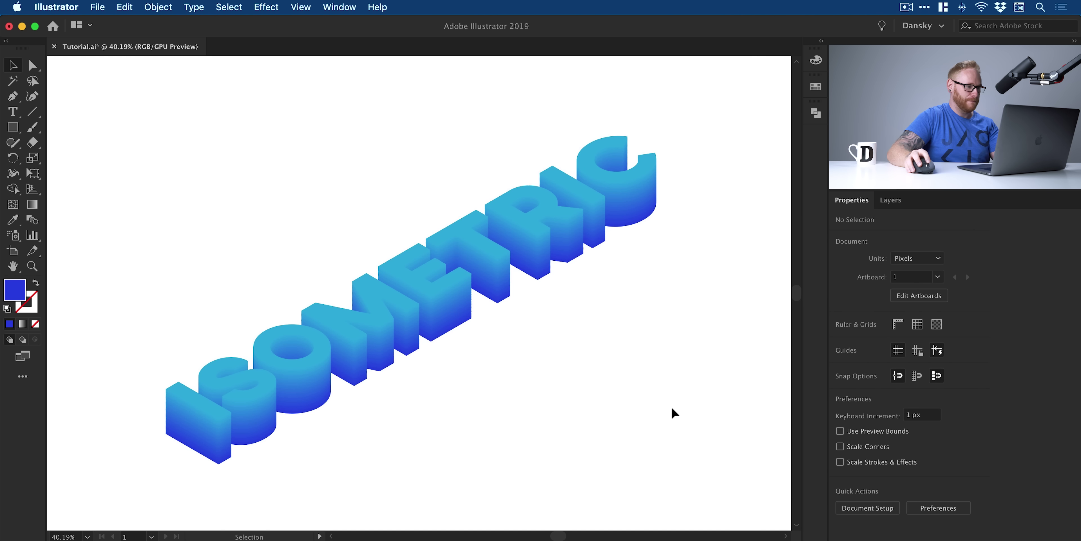
Isolate the ISOMETRIC blend and select the light blue text inside it.
{"action": "left_click_drag", "start_coordinate": [350, 327], "coordinate": [477, 321]}
{"action": "key", "text": "Escape"}
{"action": "double_click", "coordinate": [372, 315]}
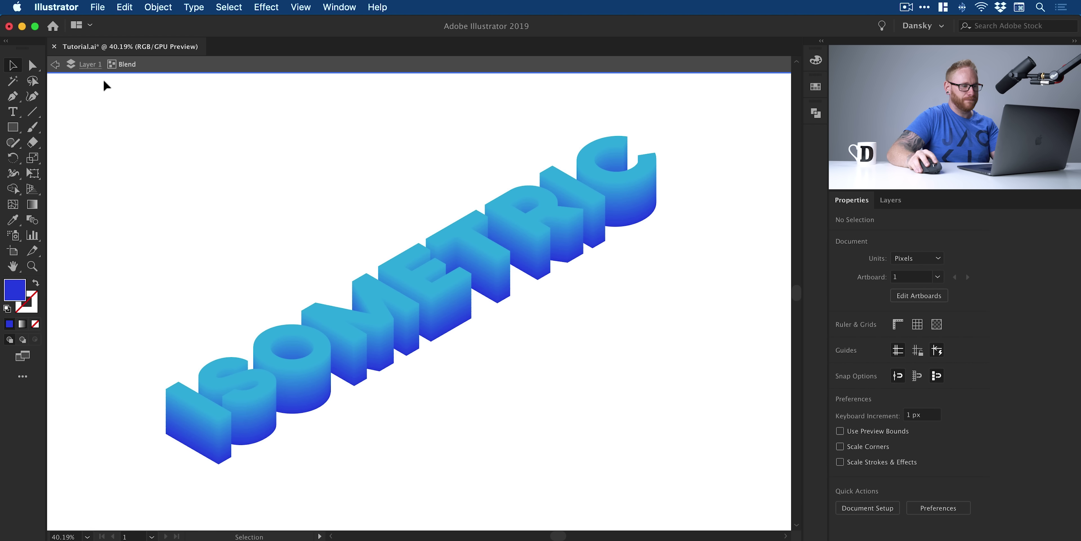
{"action": "left_click", "coordinate": [365, 327]}
{"action": "left_click_drag", "start_coordinate": [366, 327], "coordinate": [414, 323]}
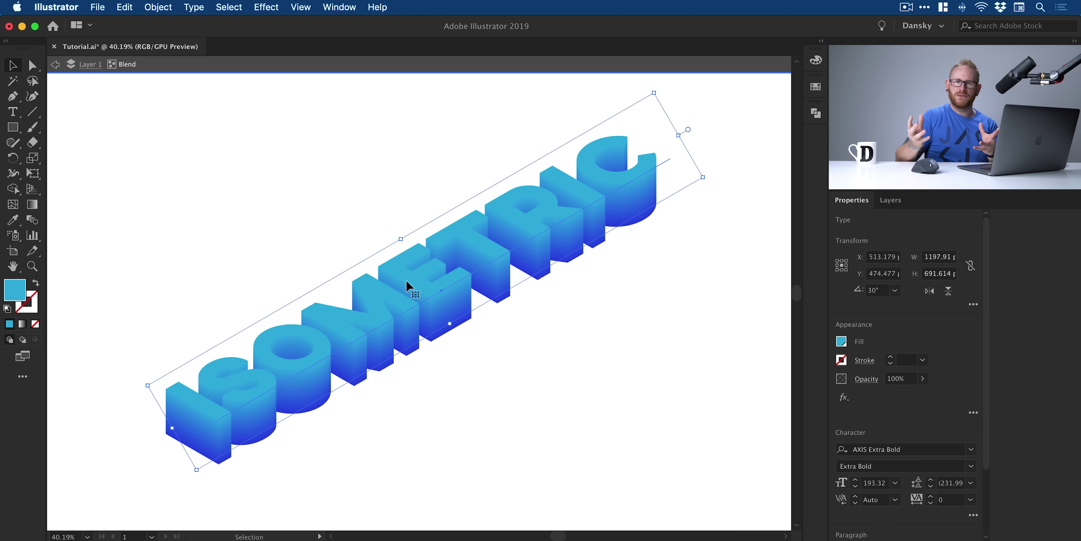
Deepen the extrusion by moving the light blue text up and the dark blue text down, about 871 px overall height, and exit isolation.
{"action": "left_click_drag", "start_coordinate": [406, 280], "coordinate": [404, 316]}
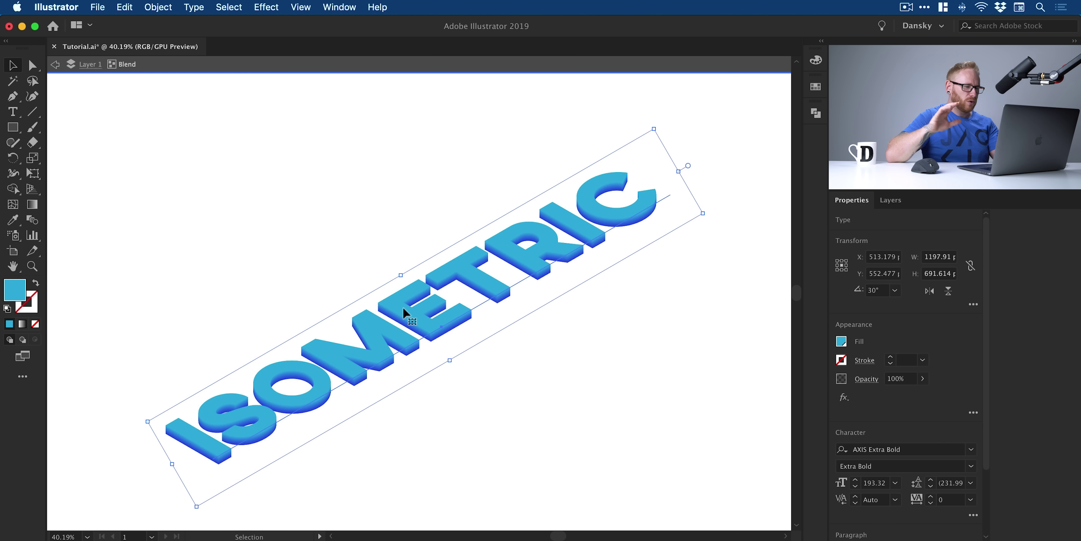
{"action": "left_click_drag", "start_coordinate": [403, 308], "coordinate": [395, 235]}
{"action": "left_click_drag", "start_coordinate": [320, 184], "coordinate": [372, 260]}
{"action": "left_click_drag", "start_coordinate": [422, 285], "coordinate": [422, 310]}
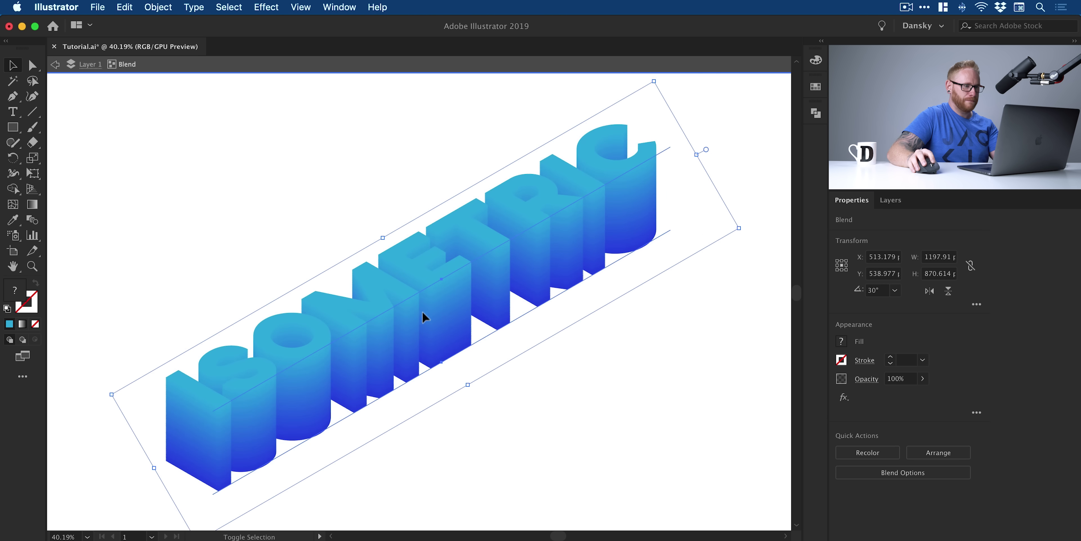
{"action": "left_click", "coordinate": [626, 432]}
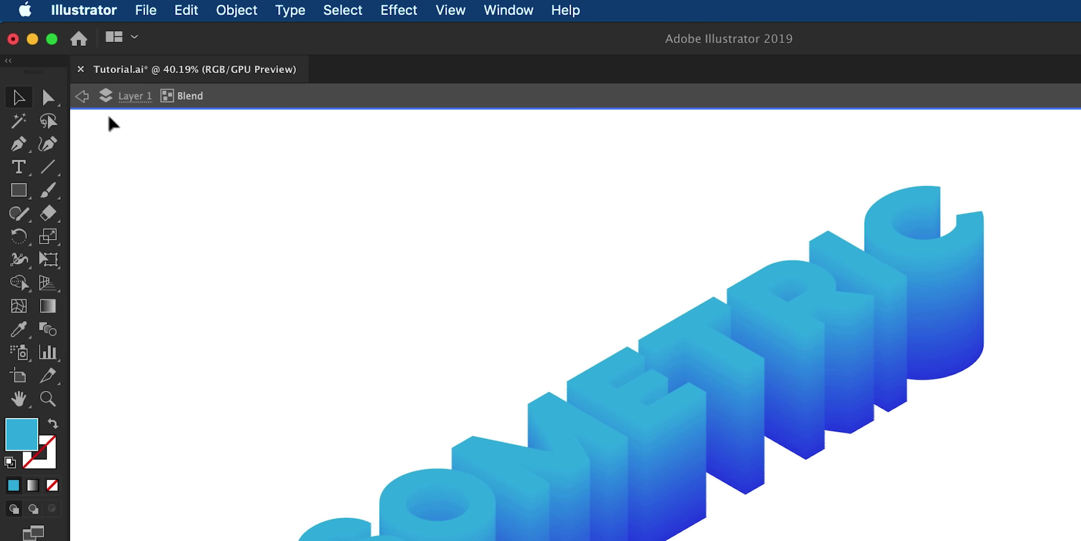
{"action": "left_click", "coordinate": [84, 101]}
{"action": "left_click", "coordinate": [84, 101]}
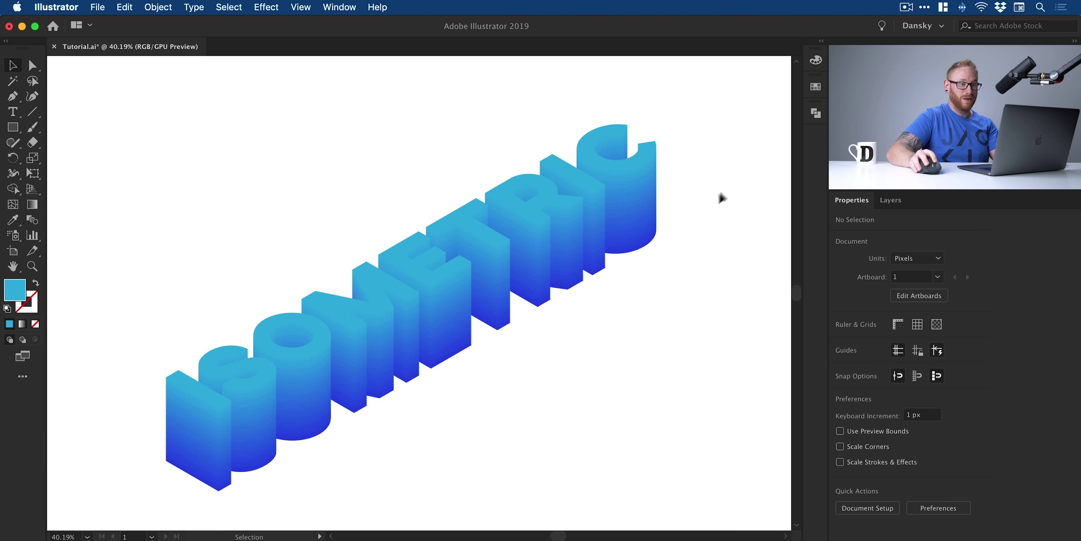
Change the global Dark Blue swatch to a purple with RGB values 151, 39, 122, with the preview on.
{"action": "left_click", "coordinate": [815, 87]}
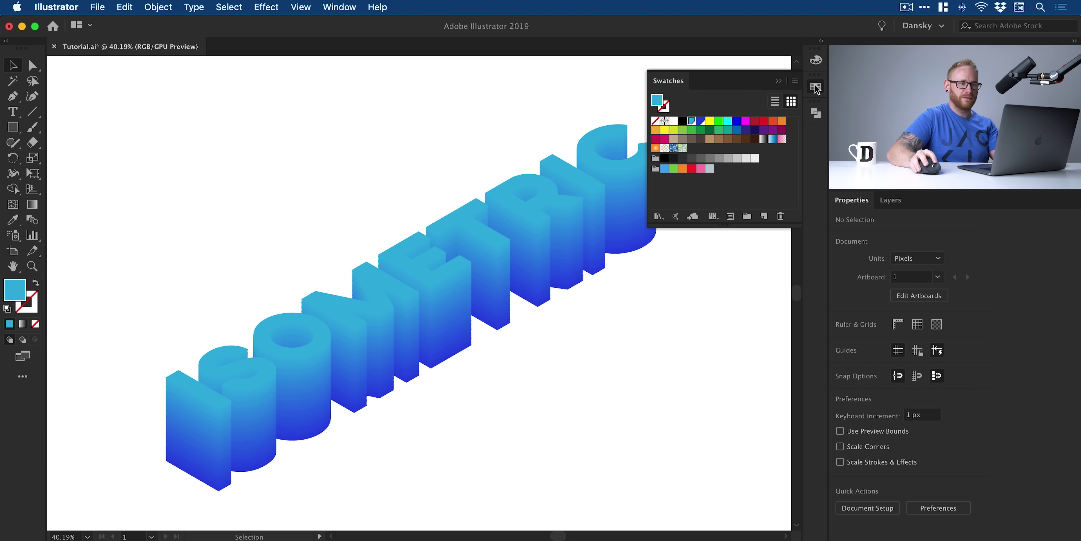
{"action": "double_click", "coordinate": [700, 121]}
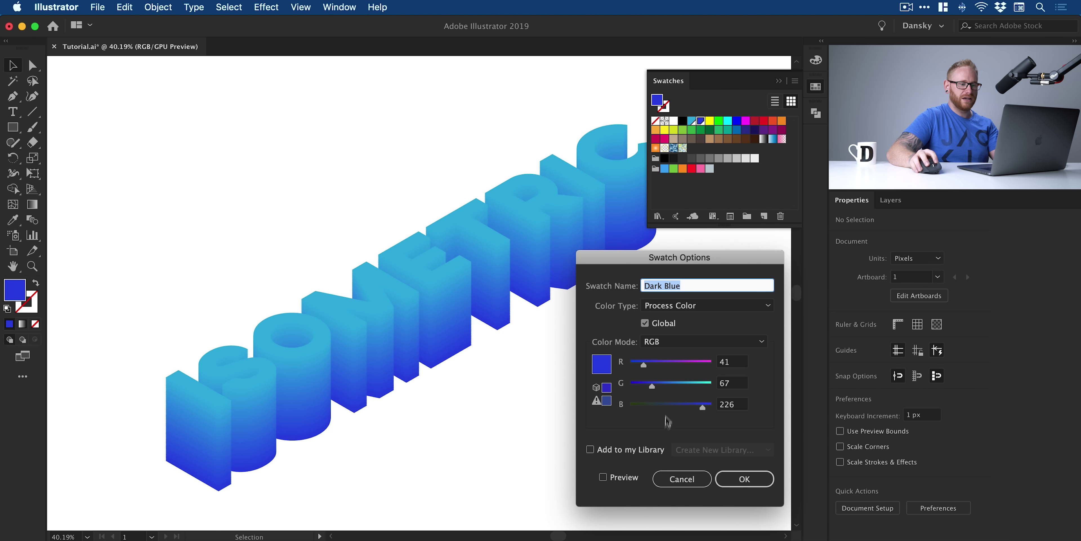
{"action": "left_click", "coordinate": [631, 482]}
{"action": "left_click_drag", "start_coordinate": [643, 364], "coordinate": [643, 385]}
{"action": "left_click", "coordinate": [670, 407]}
{"action": "left_click_drag", "start_coordinate": [698, 365], "coordinate": [677, 364]}
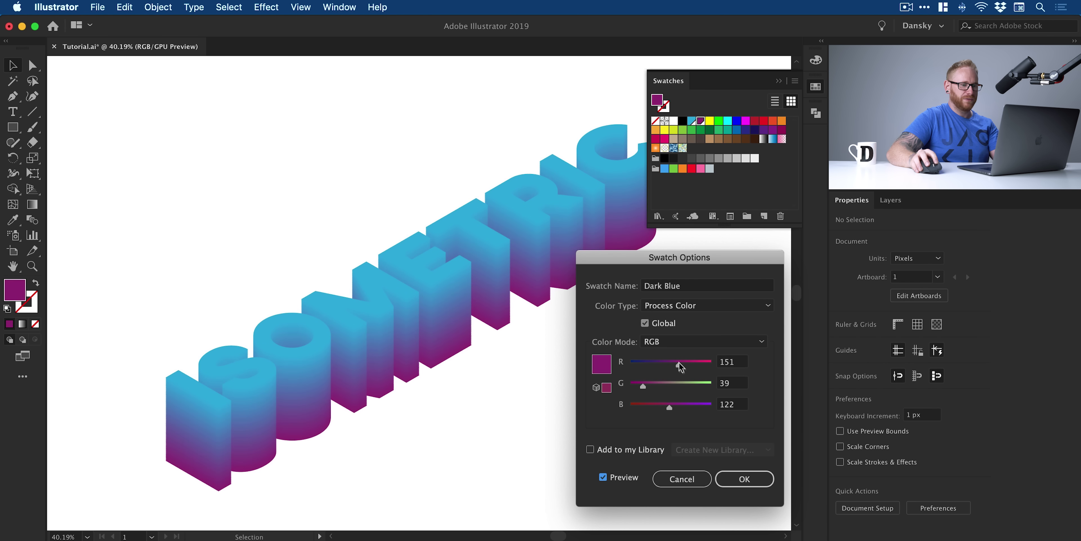
{"action": "left_click", "coordinate": [745, 478]}
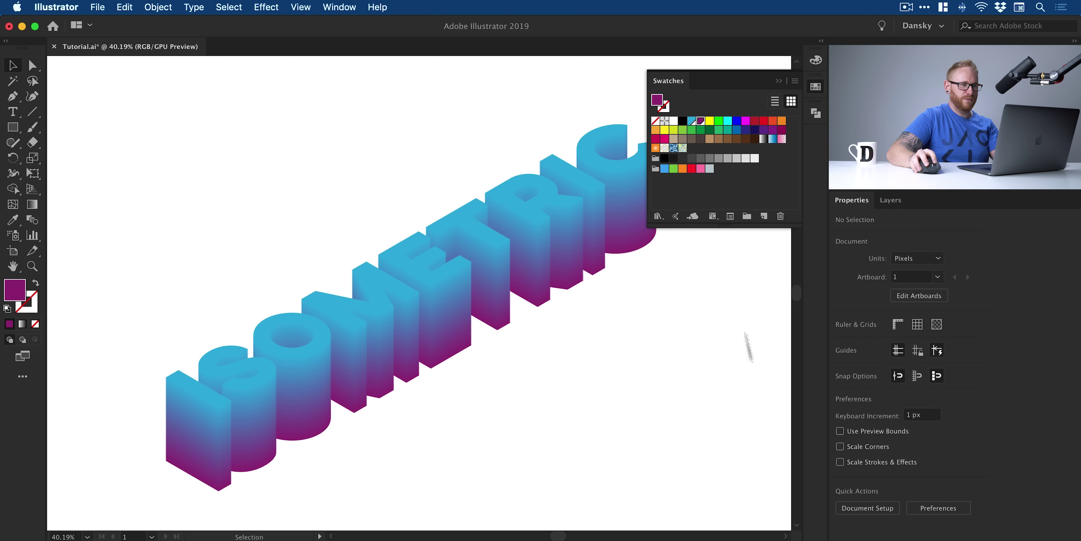
Change the global Light Blue swatch to a pale pink with RGB values 215, 186, 208, and close the swatches.
{"action": "double_click", "coordinate": [691, 121]}
{"action": "left_click", "coordinate": [603, 477]}
{"action": "left_click", "coordinate": [698, 364]}
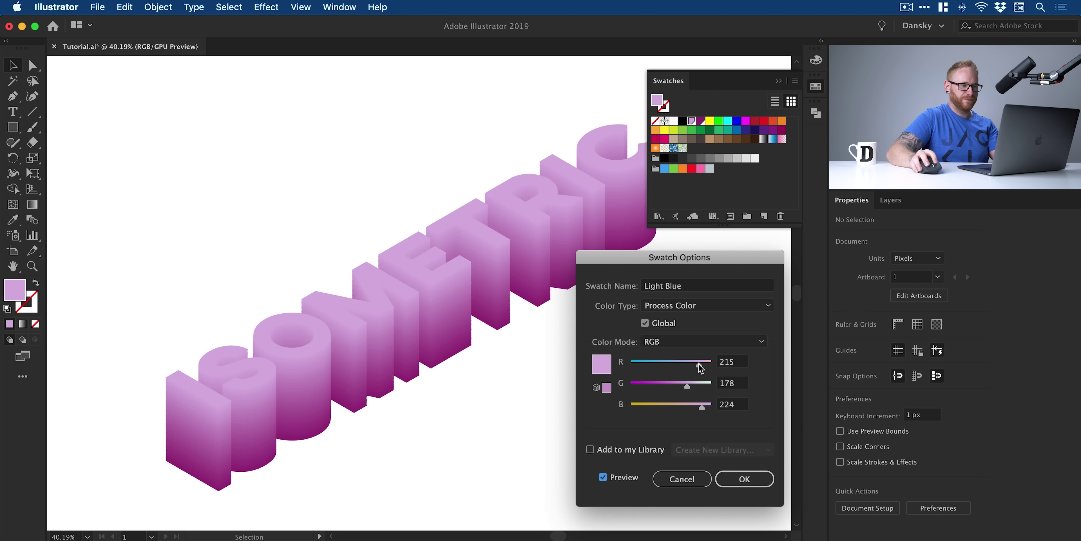
{"action": "left_click_drag", "start_coordinate": [690, 386], "coordinate": [691, 386]}
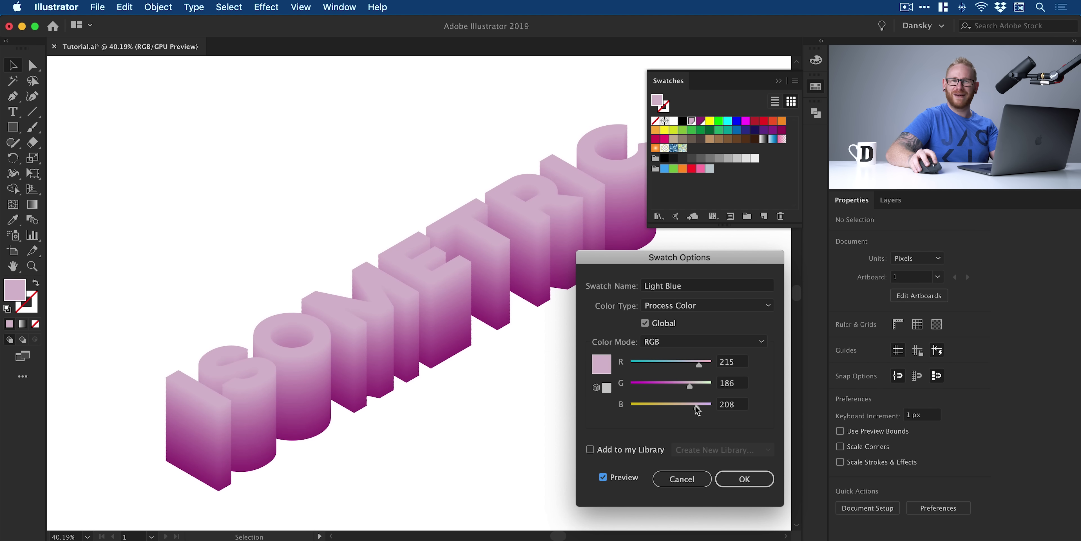
{"action": "left_click", "coordinate": [744, 478]}
{"action": "left_click", "coordinate": [815, 86]}
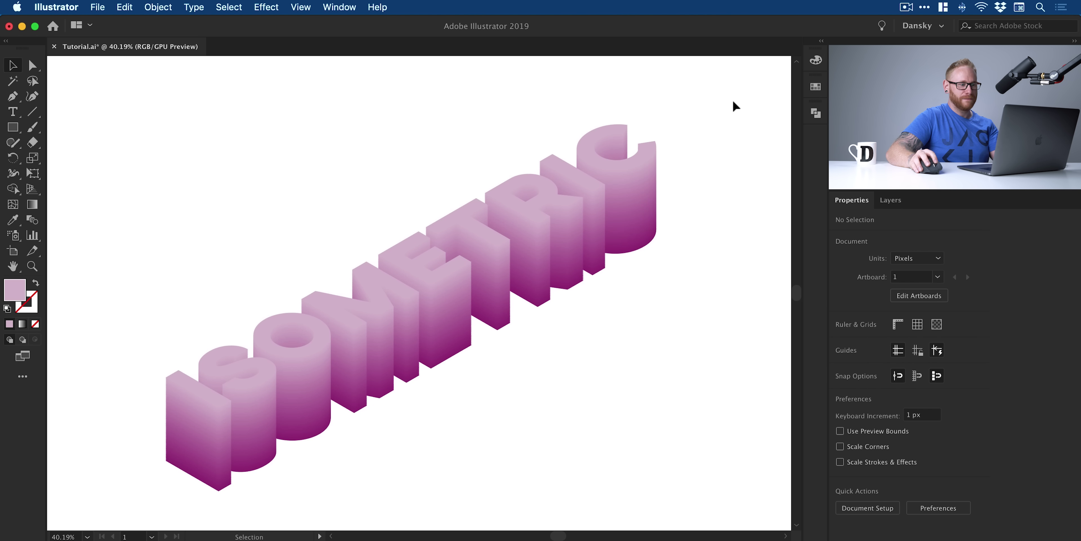
Undo the colour changes to the Light Blue and Dark Blue swatches.
{"action": "key", "text": "super+z"}
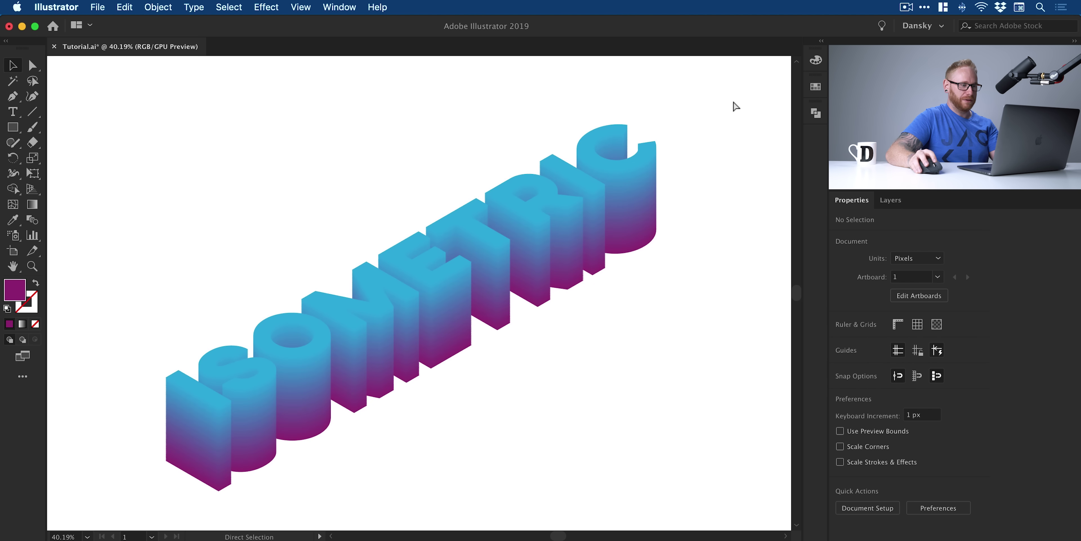
{"action": "key", "text": "super+z"}
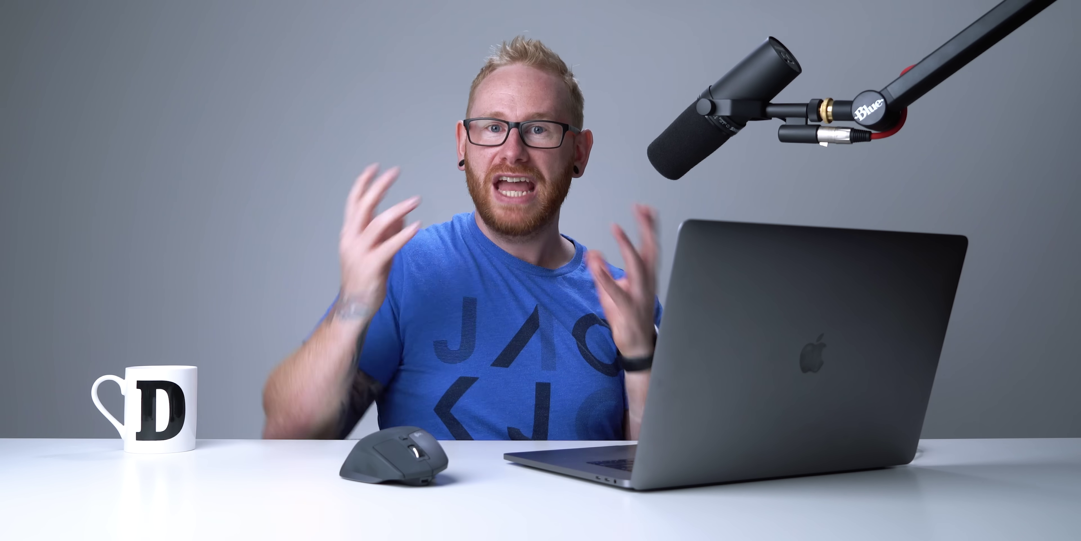